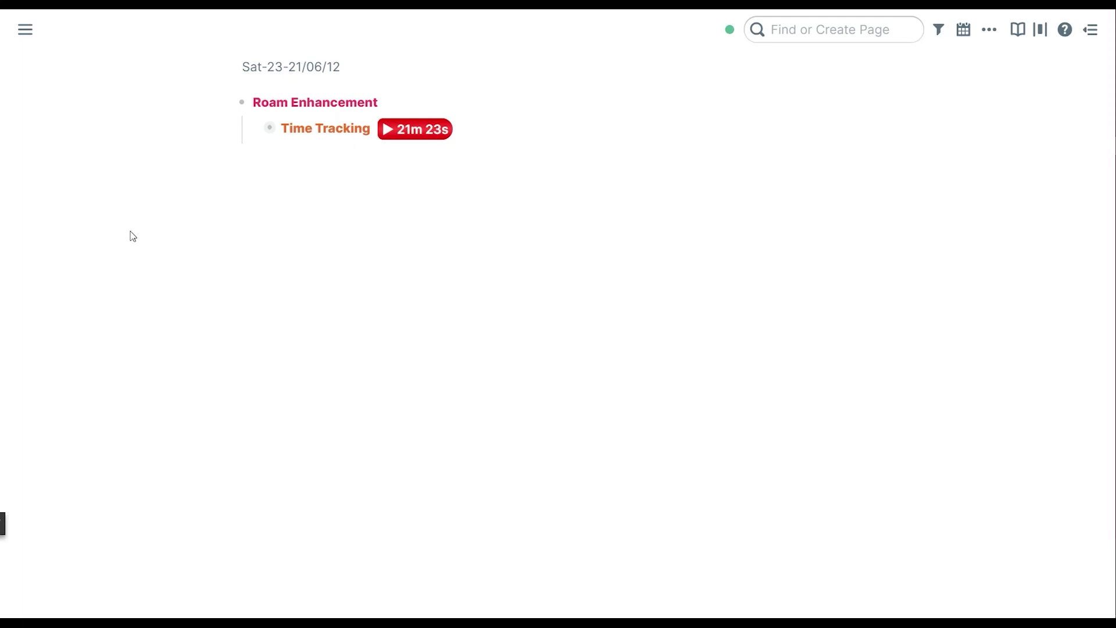
Expand Time Tracking, Presentation and Old Timer to reveal the timer block
left_click(253, 132)
mouse_move(279, 159)
left_click(283, 157)
mouse_move(321, 184)
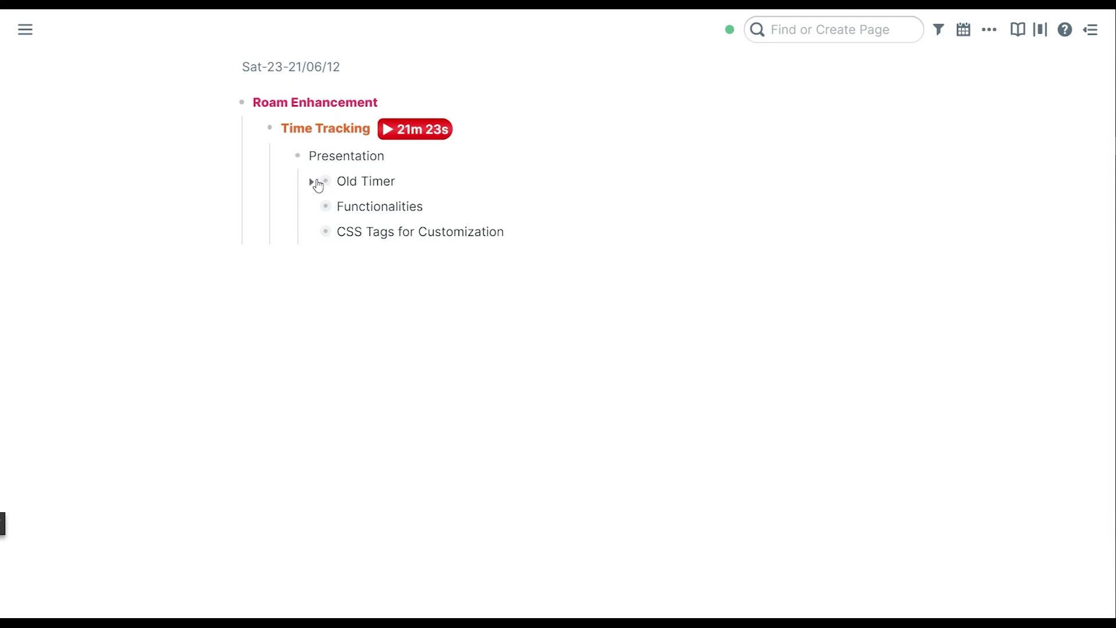
left_click(312, 182)
Re-enter the {{timer}} block so the old timer renders, then pause and restart it
left_click(386, 211)
key("ctrl+a")
type("{{")
left_click(470, 191)
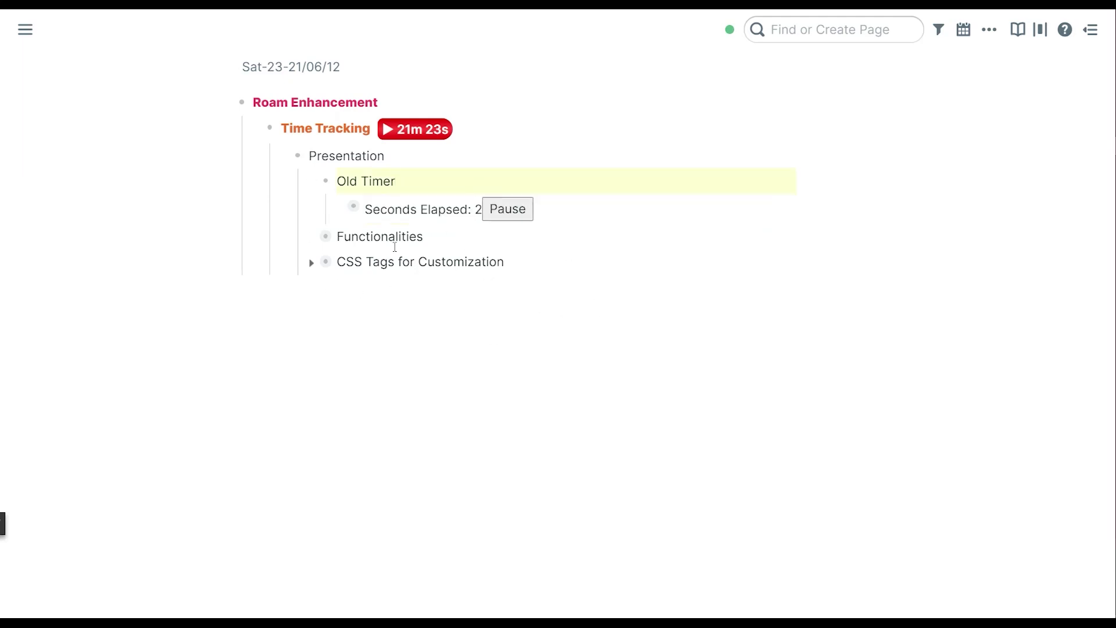
left_click(508, 221)
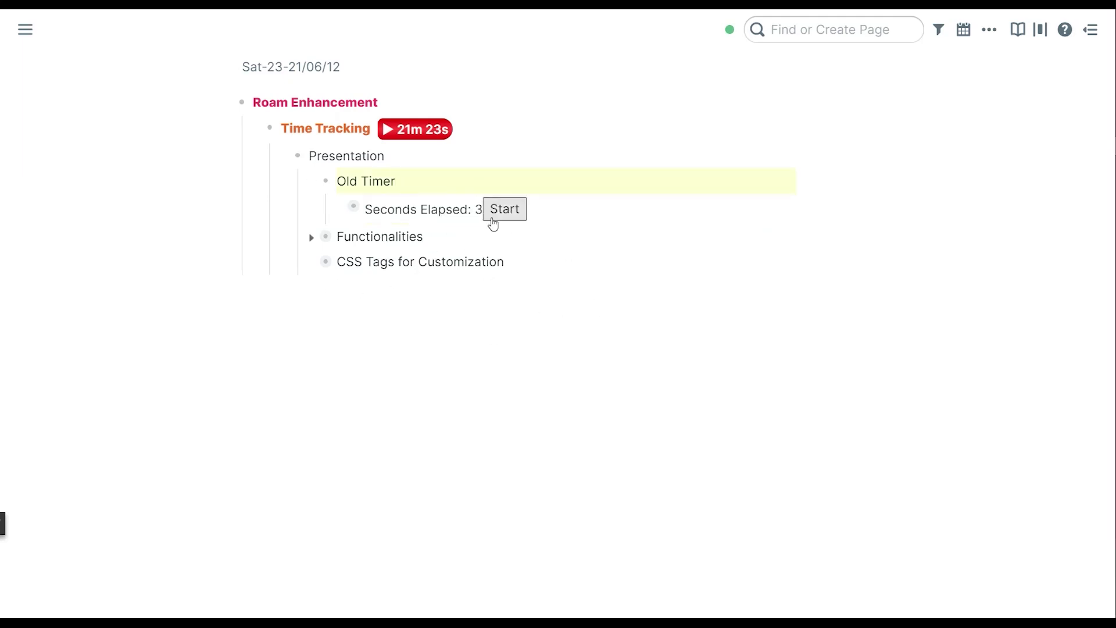
left_click(494, 217)
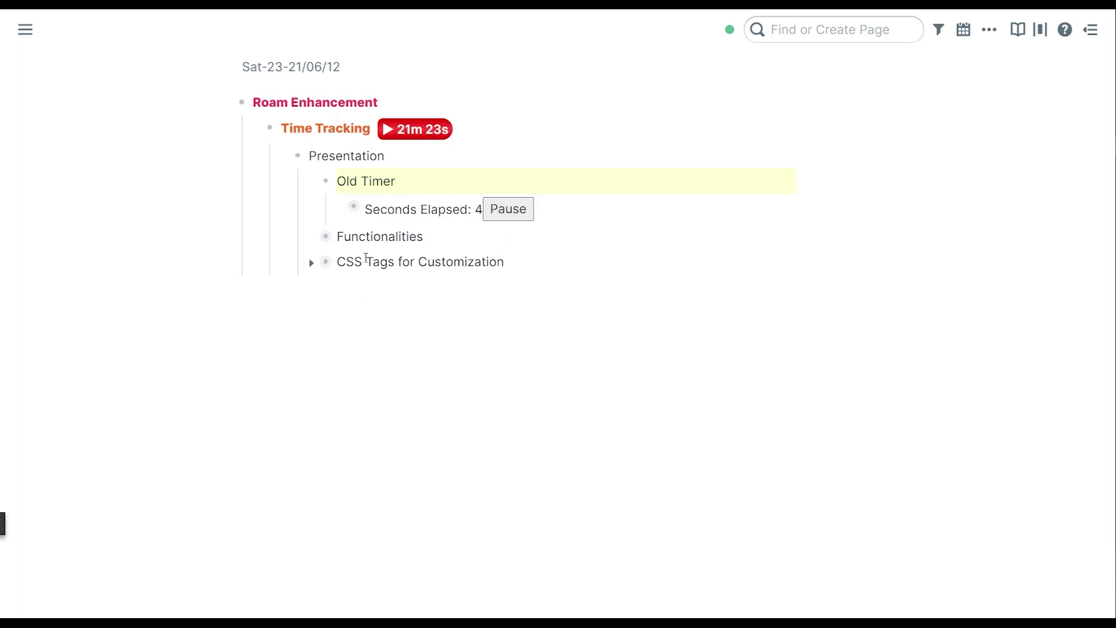
Toggle Old Timer and its raw text to re-render the inline timer, then stop it
left_click(312, 183)
left_click(312, 182)
left_click(416, 207)
left_click(550, 296)
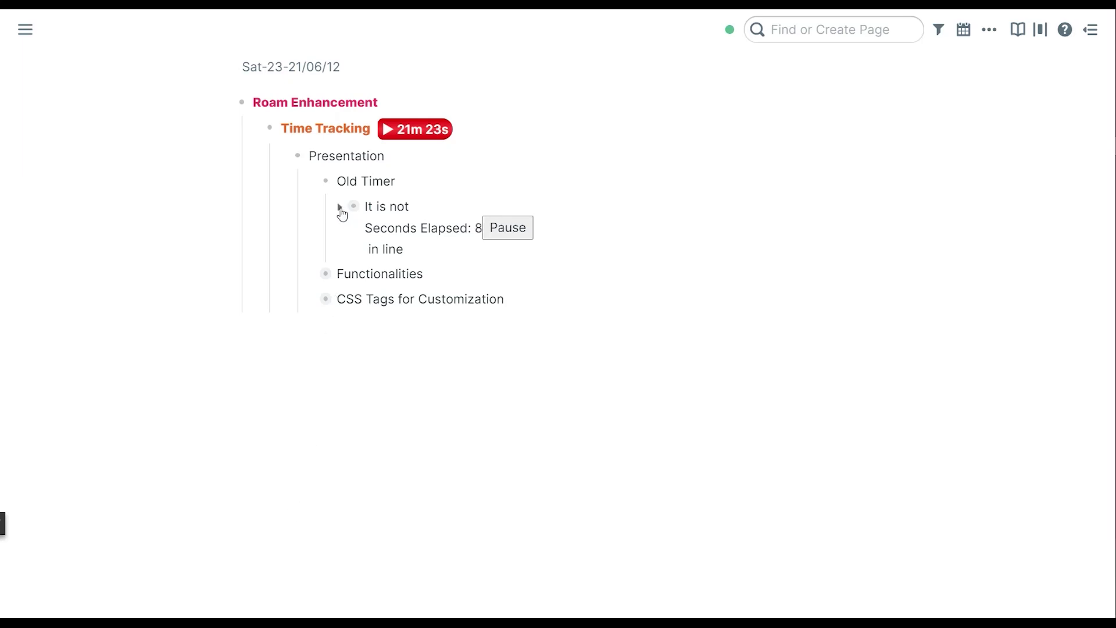
left_click(435, 227)
left_click(348, 424)
left_click(523, 230)
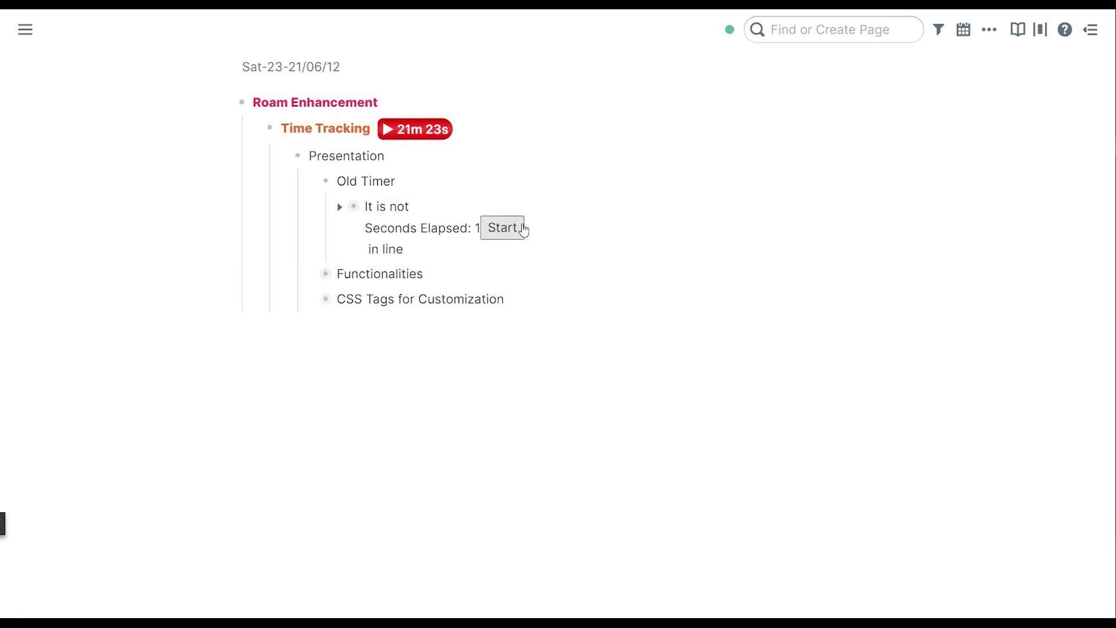
Show and hide the old timer limitations list, then collapse Old Timer
left_click(341, 208)
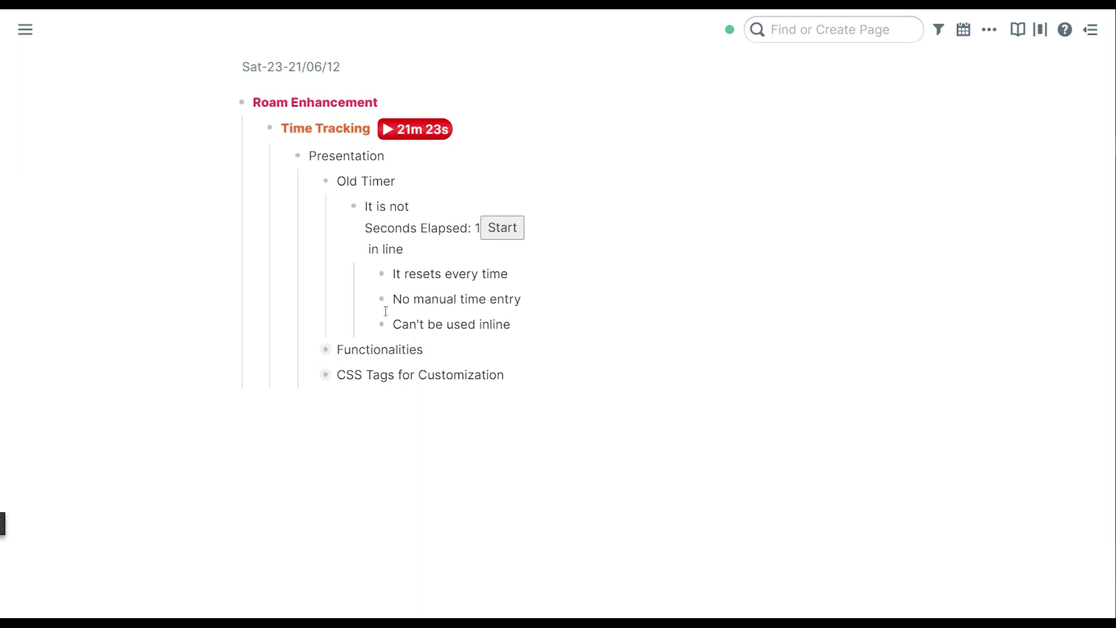
left_click(340, 209)
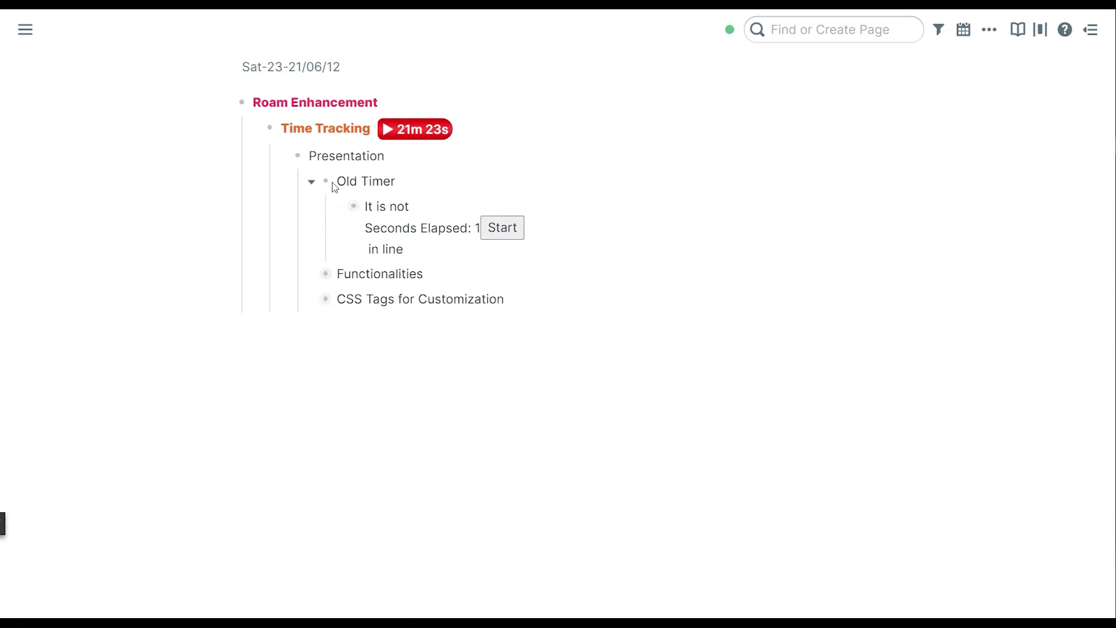
left_click(312, 183)
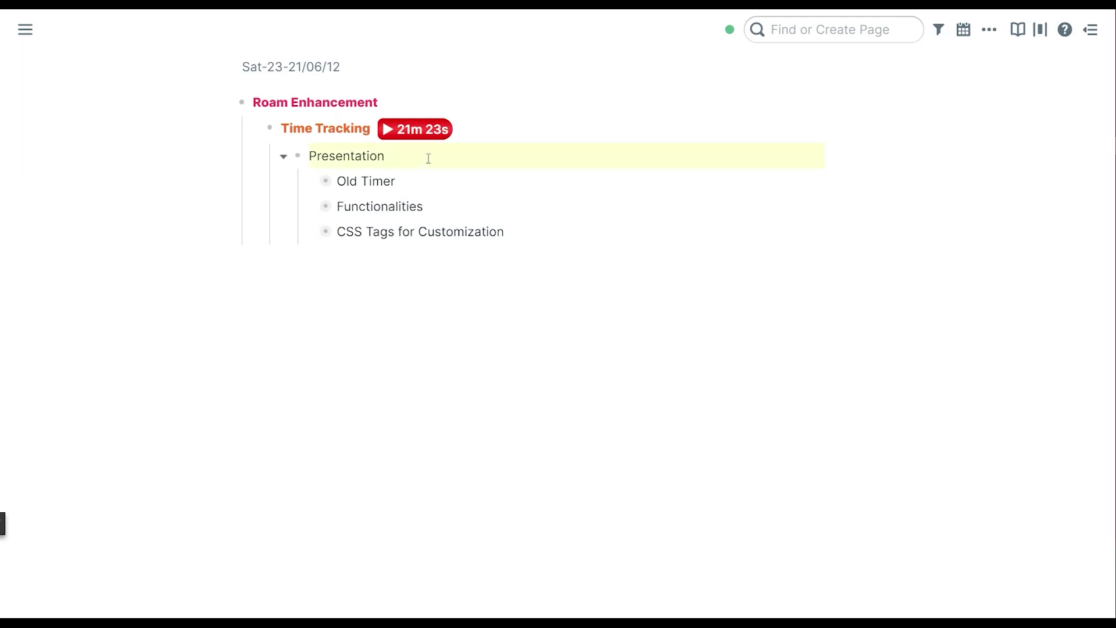
Insert the Enhanced Timer {{[[c3-timer]]}} into Presentation so it renders at 0s
type(";;")
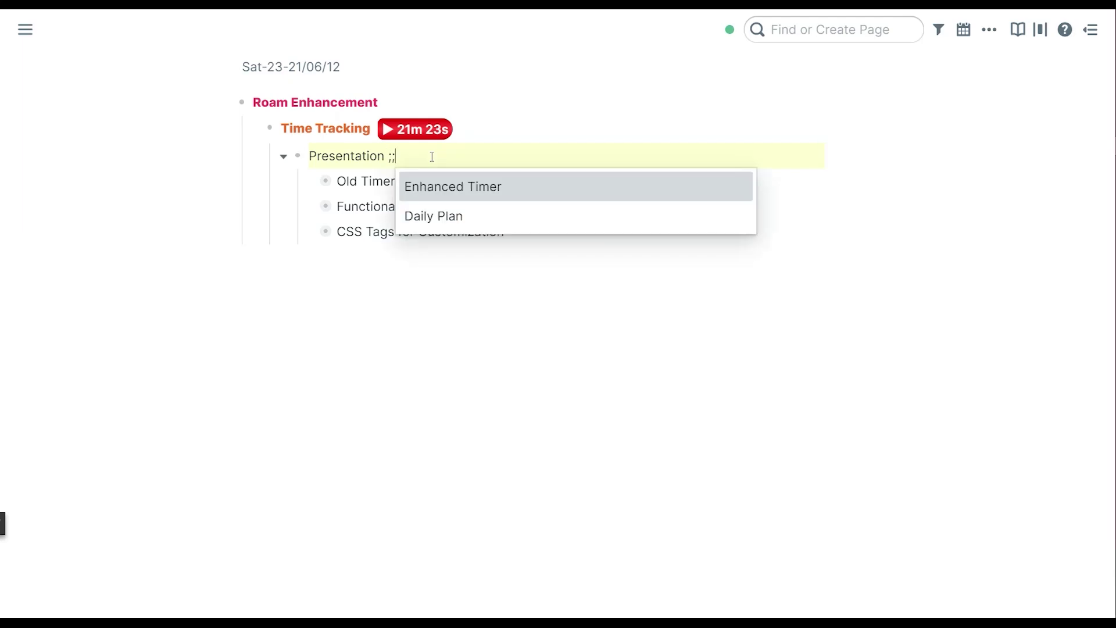
key("Return")
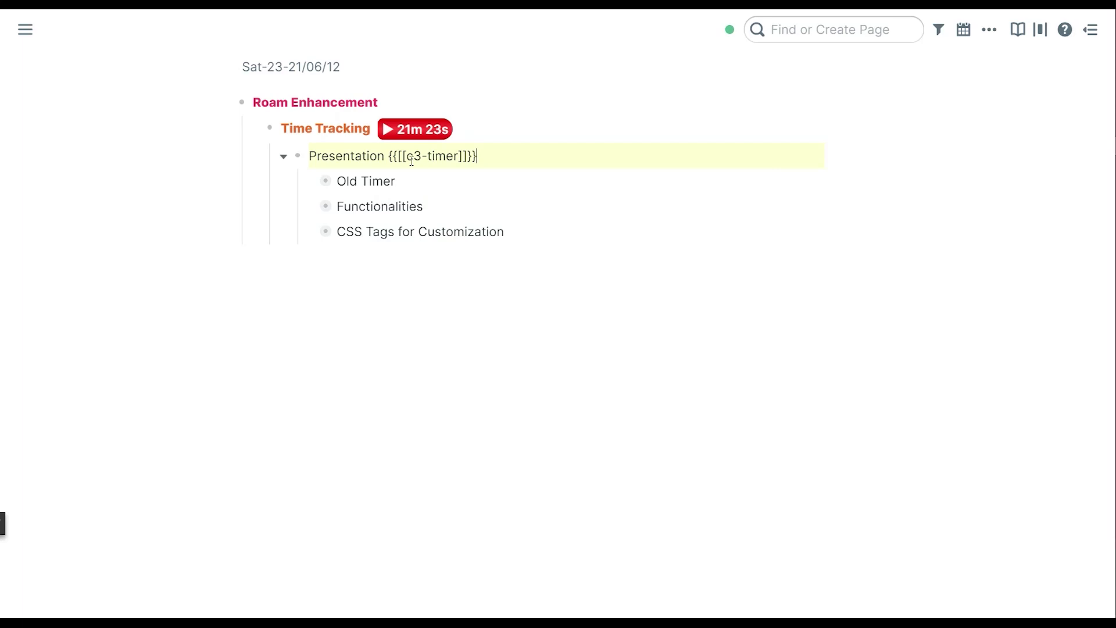
left_click_drag(399, 156, 468, 156)
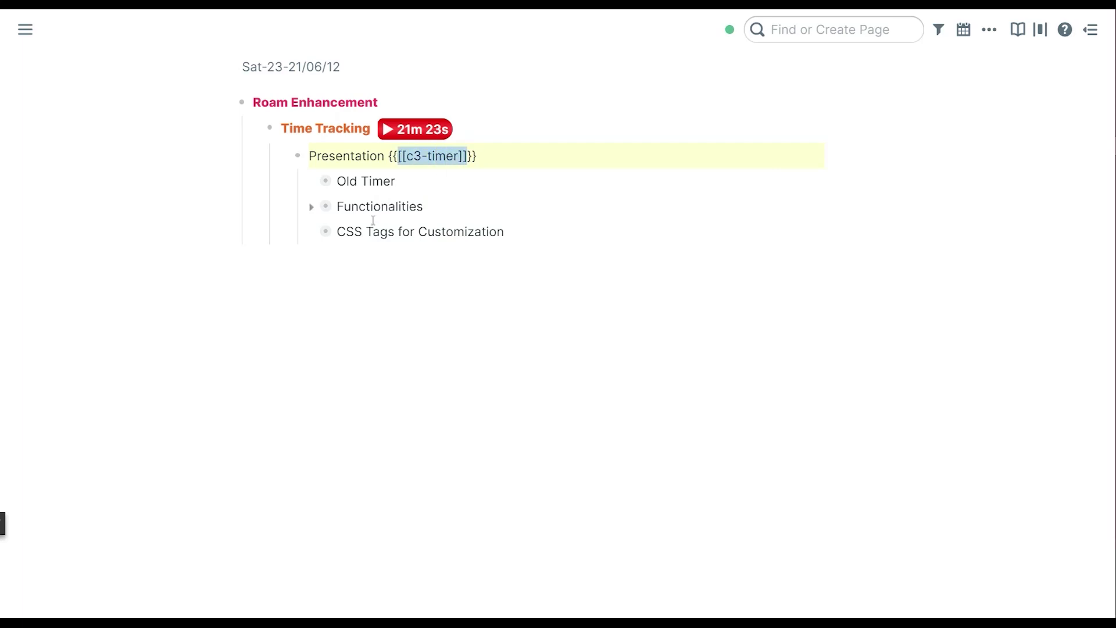
left_click_drag(388, 156, 397, 160)
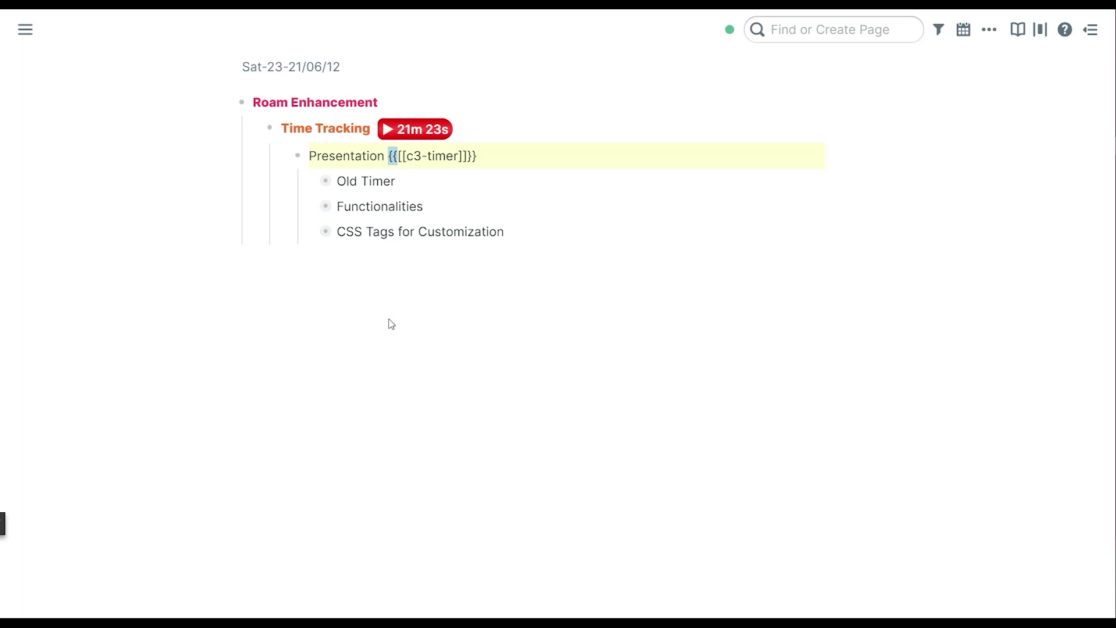
left_click(162, 385)
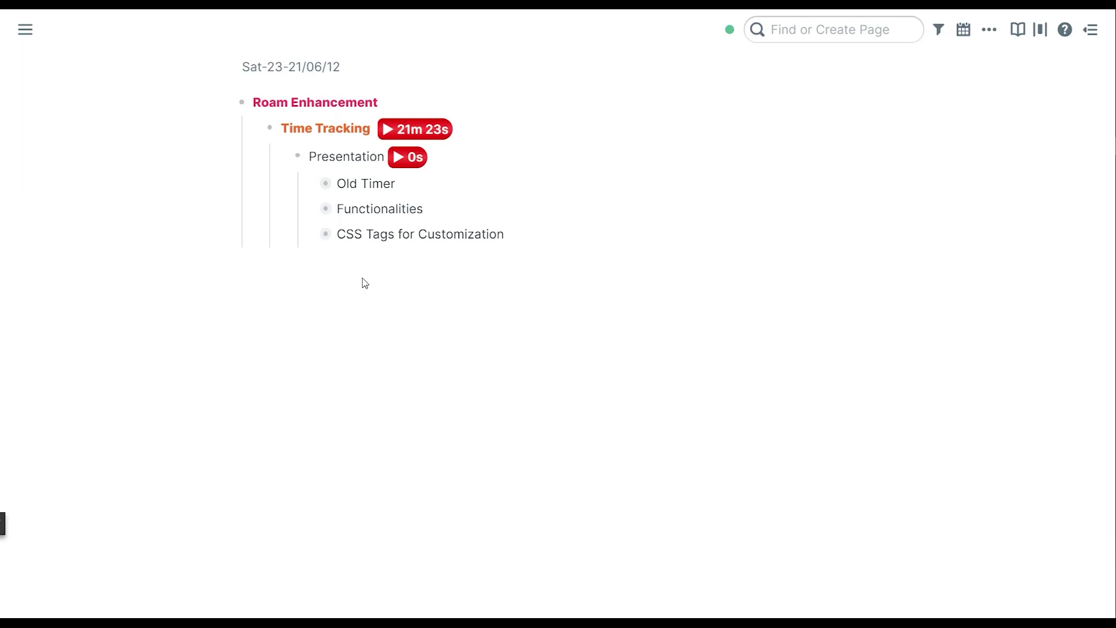
Start the Presentation timer and expand Functionalities and Start/Stop
left_click(397, 162)
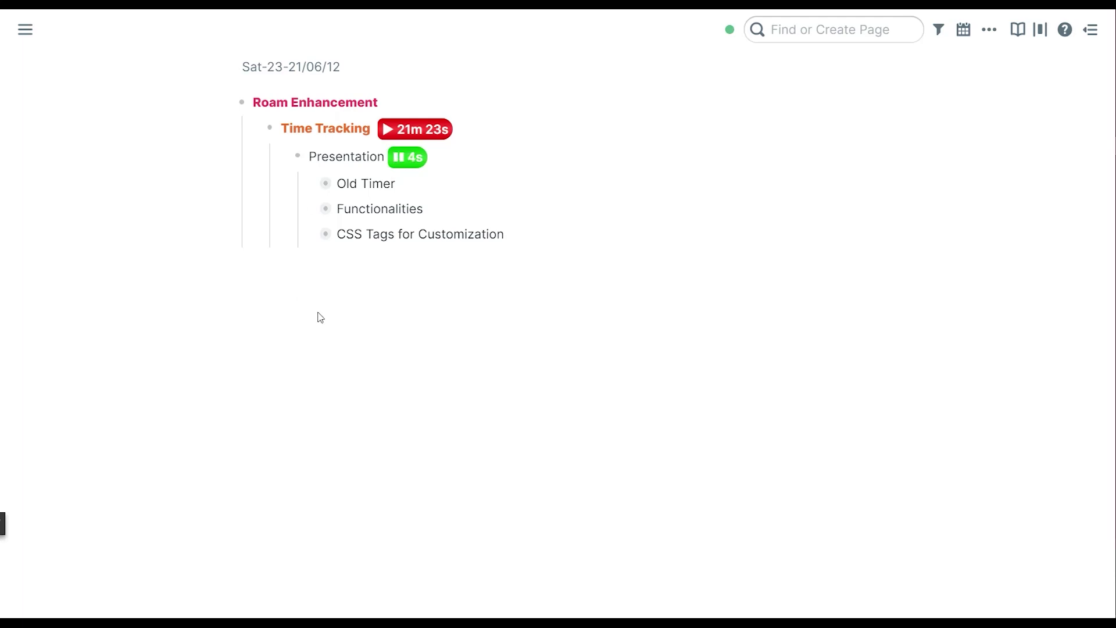
left_click(312, 209)
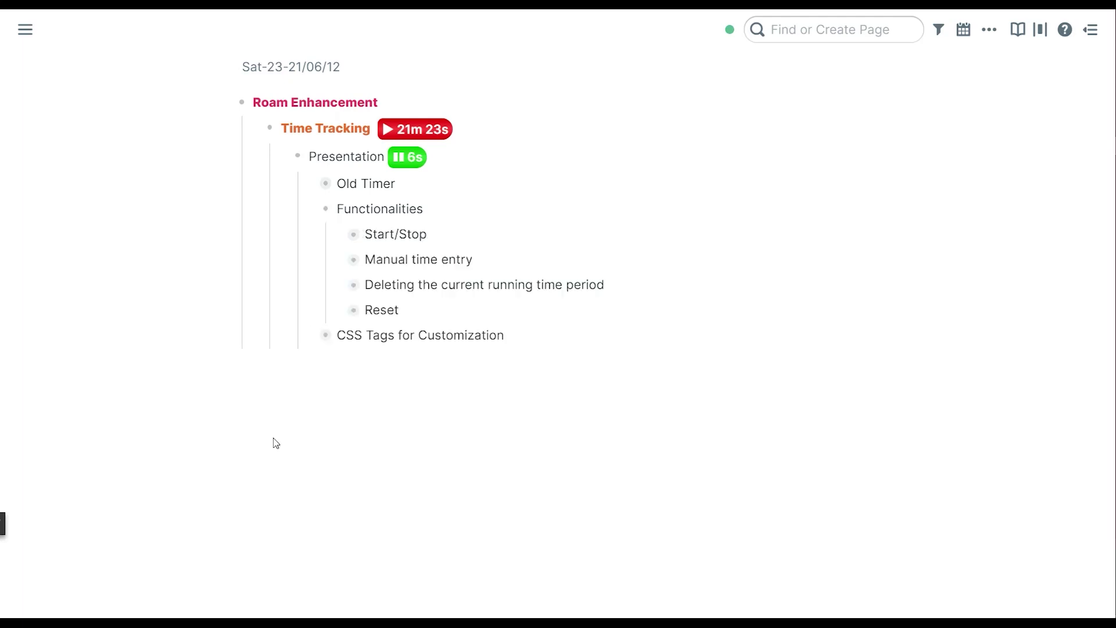
left_click(338, 236)
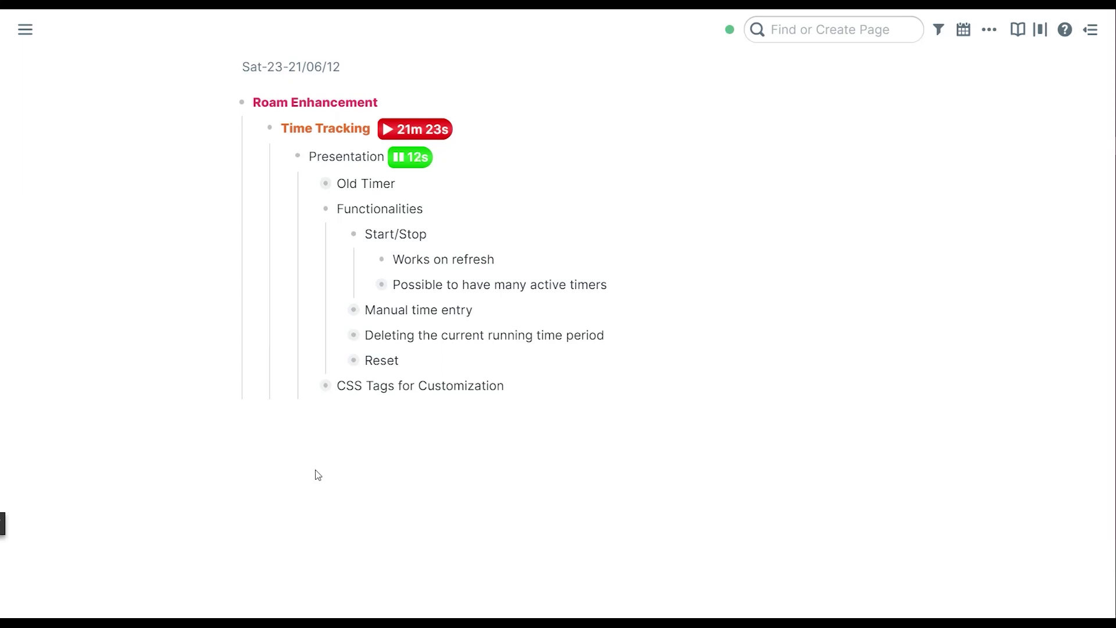
View the Presentation timer's raw source twice, showing the timer keeps running
left_click(496, 153)
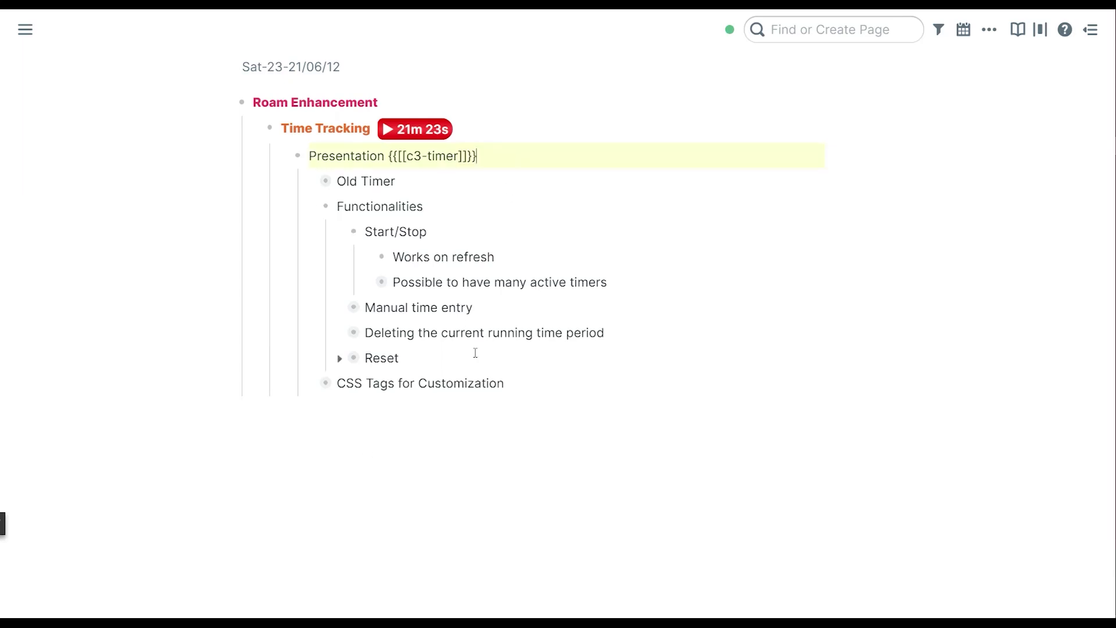
left_click(425, 451)
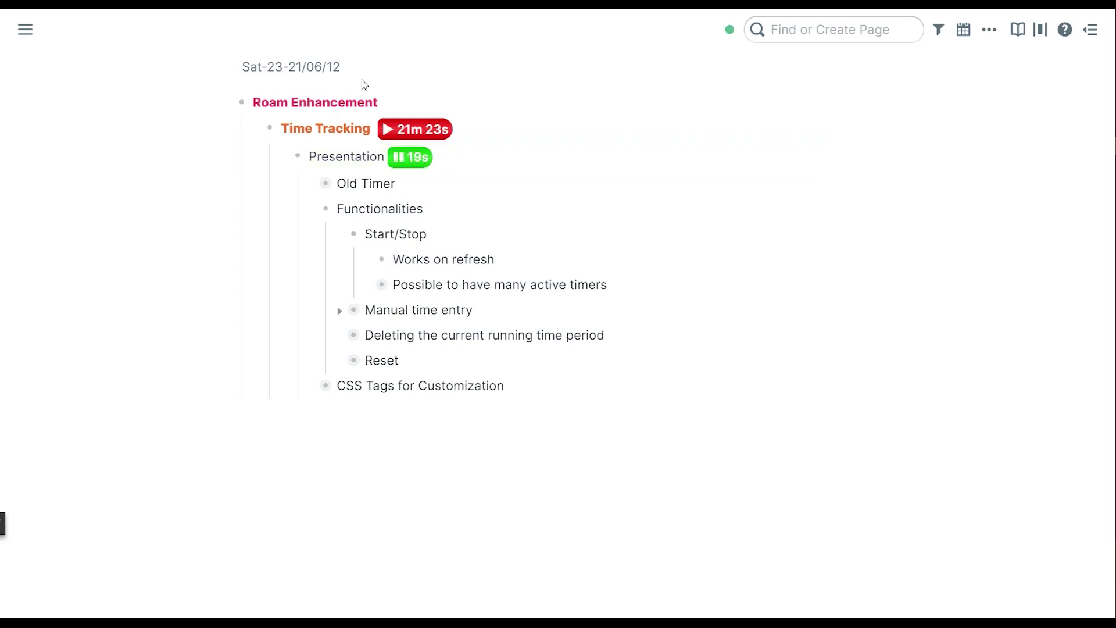
left_click(485, 156)
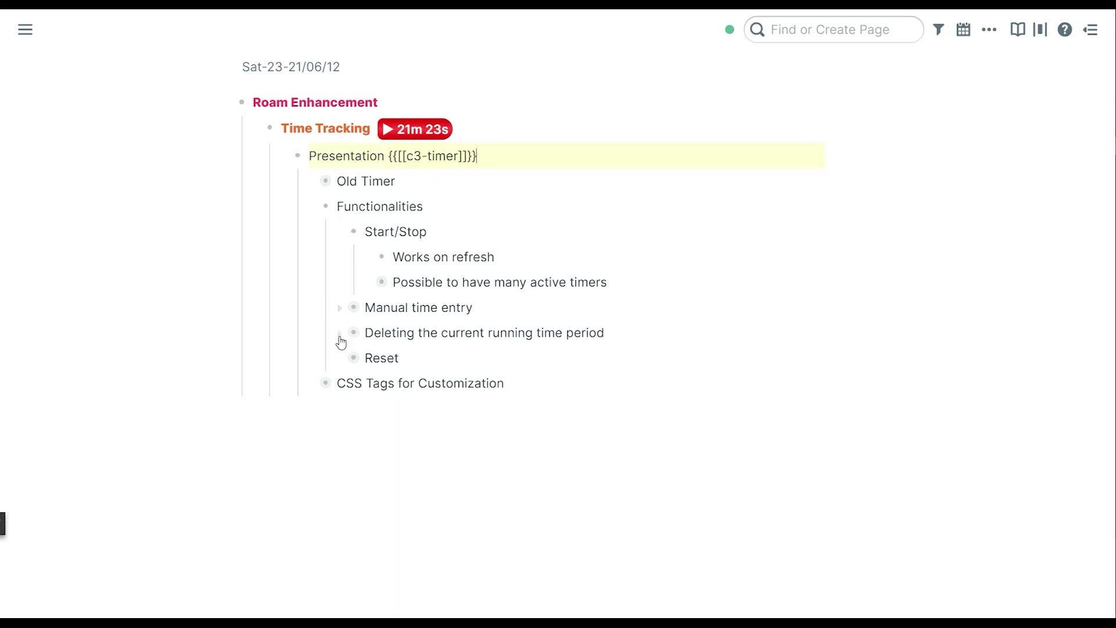
left_click(197, 267)
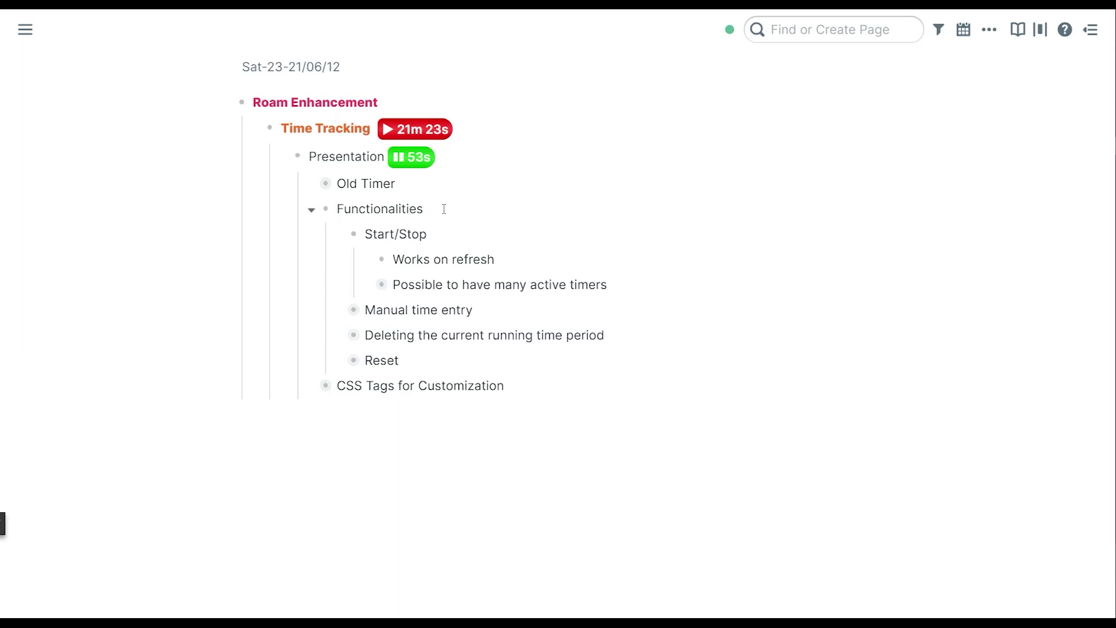
Add an Enhanced Timer to the Functionalities block with ;;
left_click(555, 217)
type(";;")
key("Return")
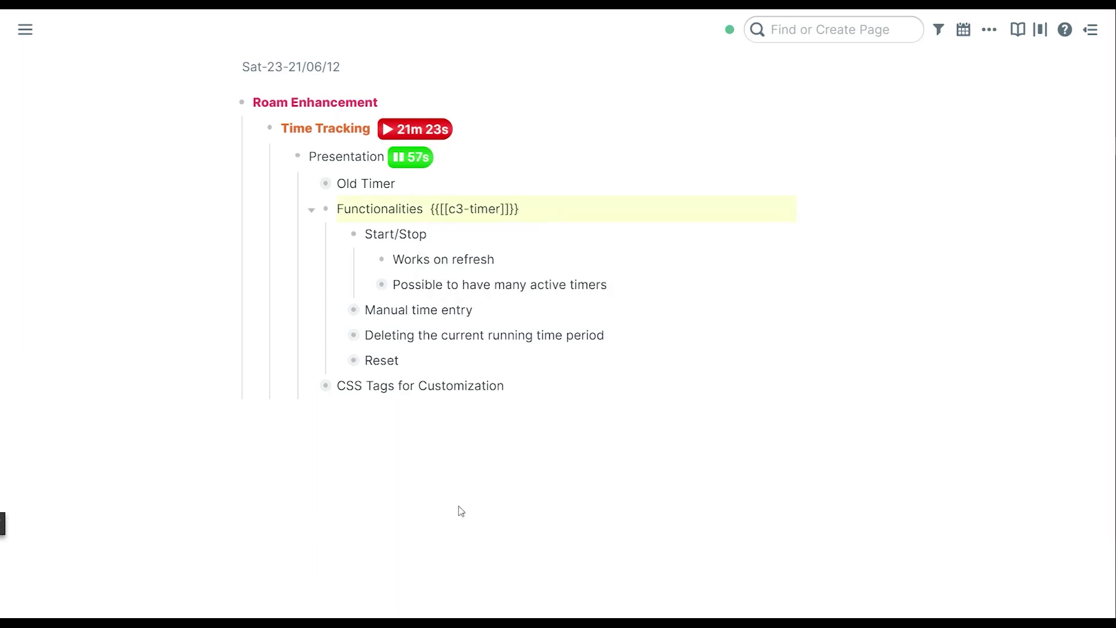
left_click(299, 526)
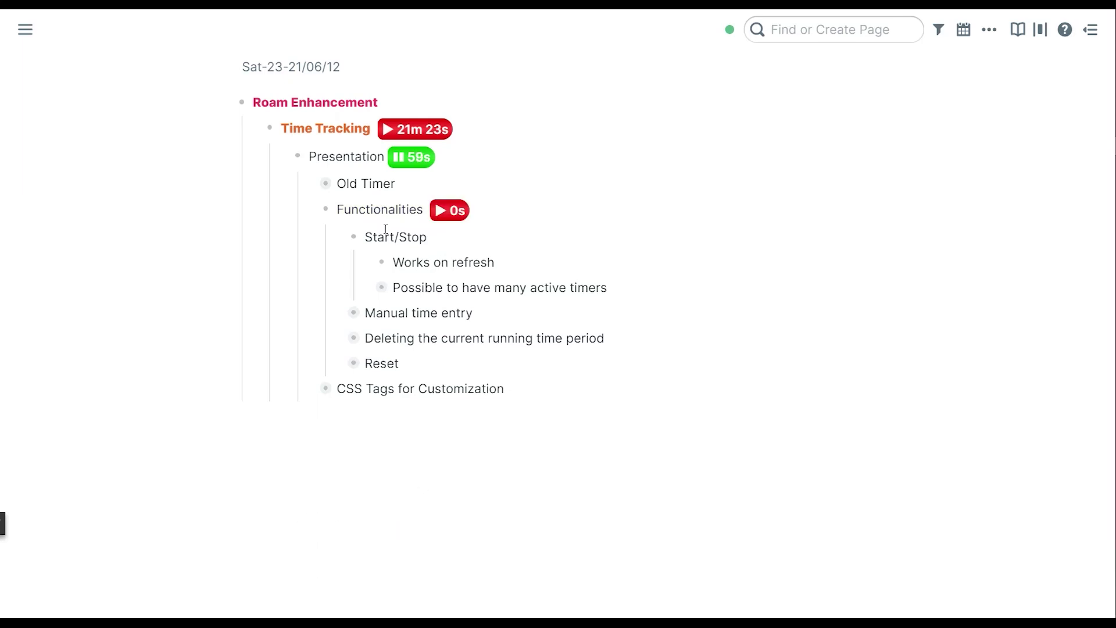
Start the Functionalities timer, expand the many-active-timers note, then start Presentation and Time Tracking timers
left_click(449, 214)
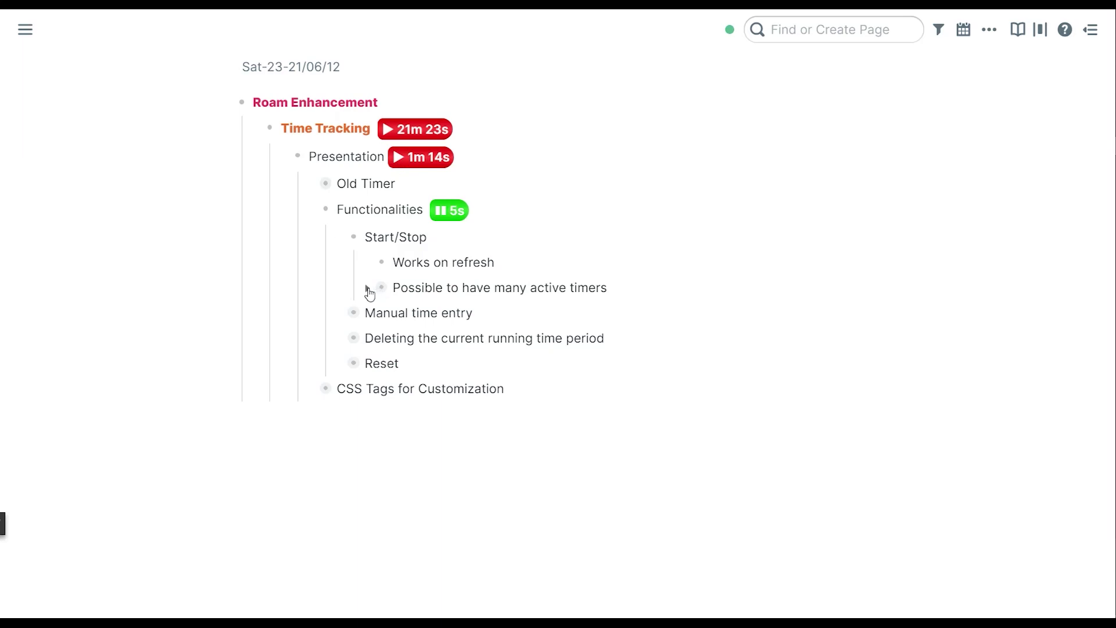
left_click(368, 289)
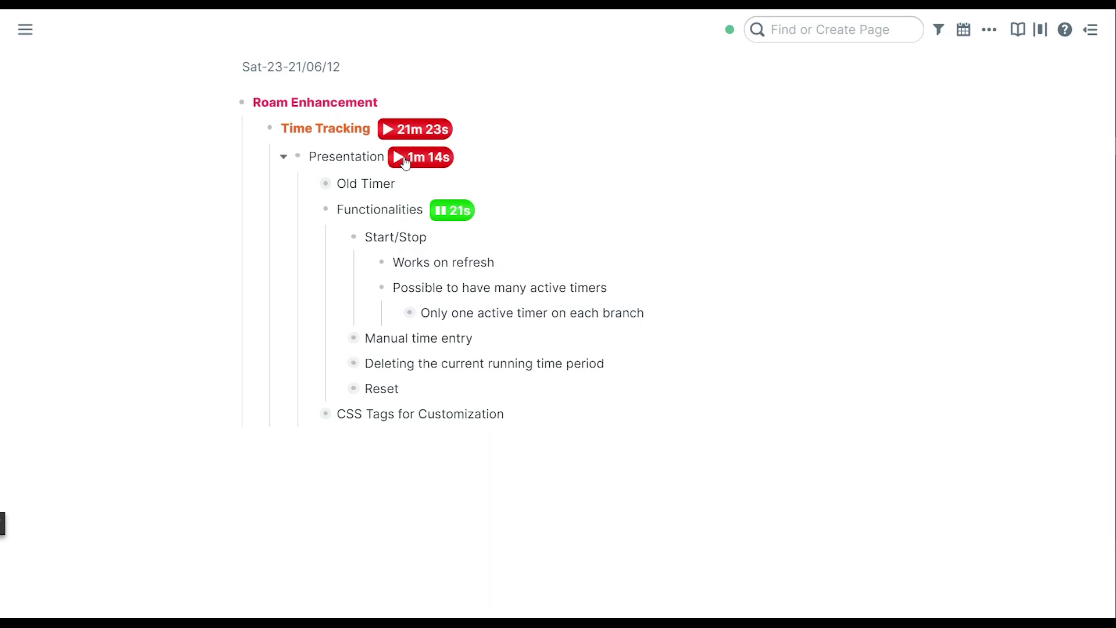
left_click(412, 159)
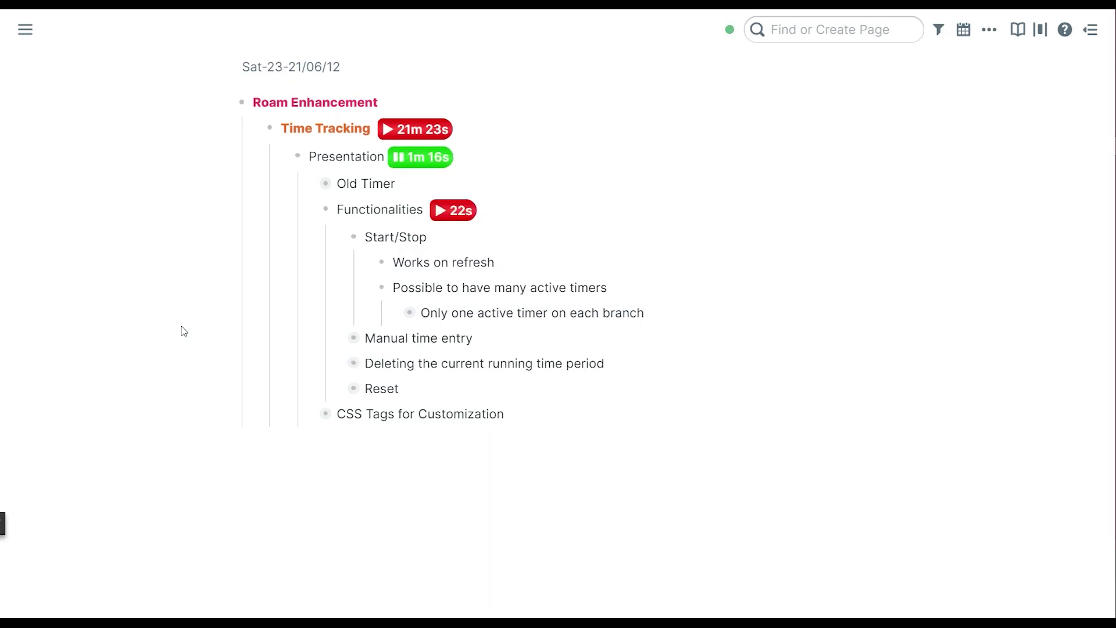
left_click(408, 132)
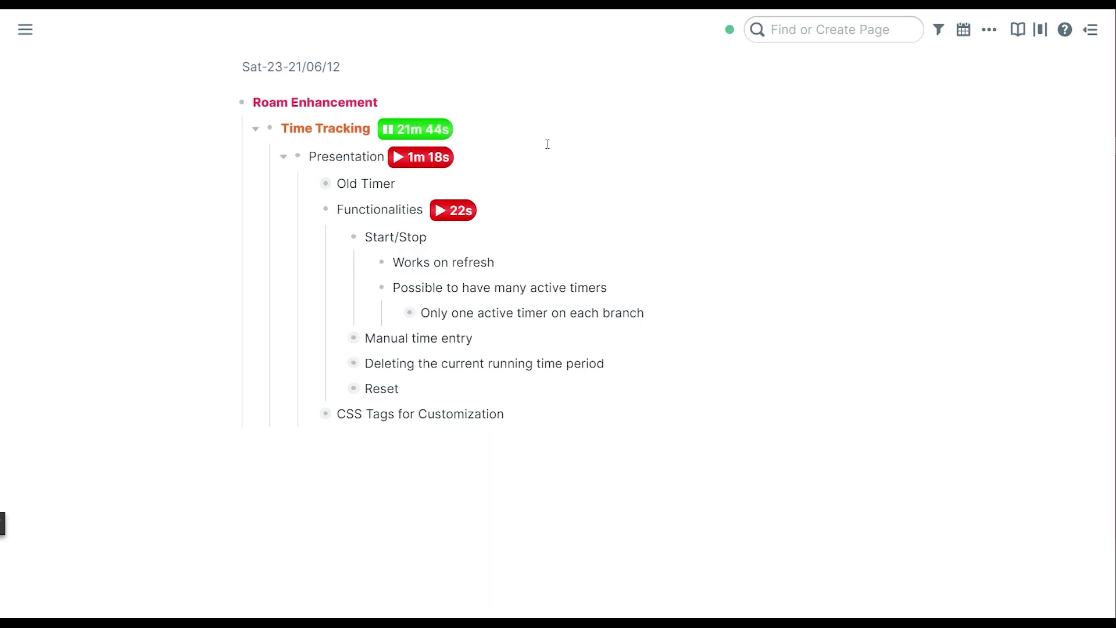
Stop the Time Tracking timer and add an Enhanced Timer to Old Timer
left_click(418, 130)
left_click(438, 187)
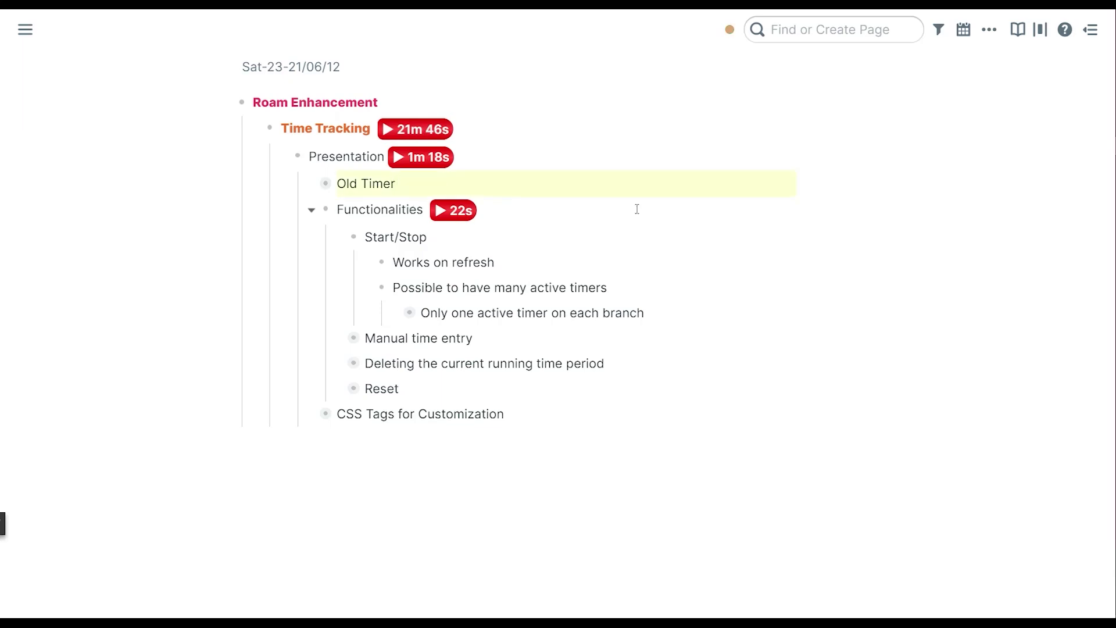
type(";;")
key("Return")
key("Escape")
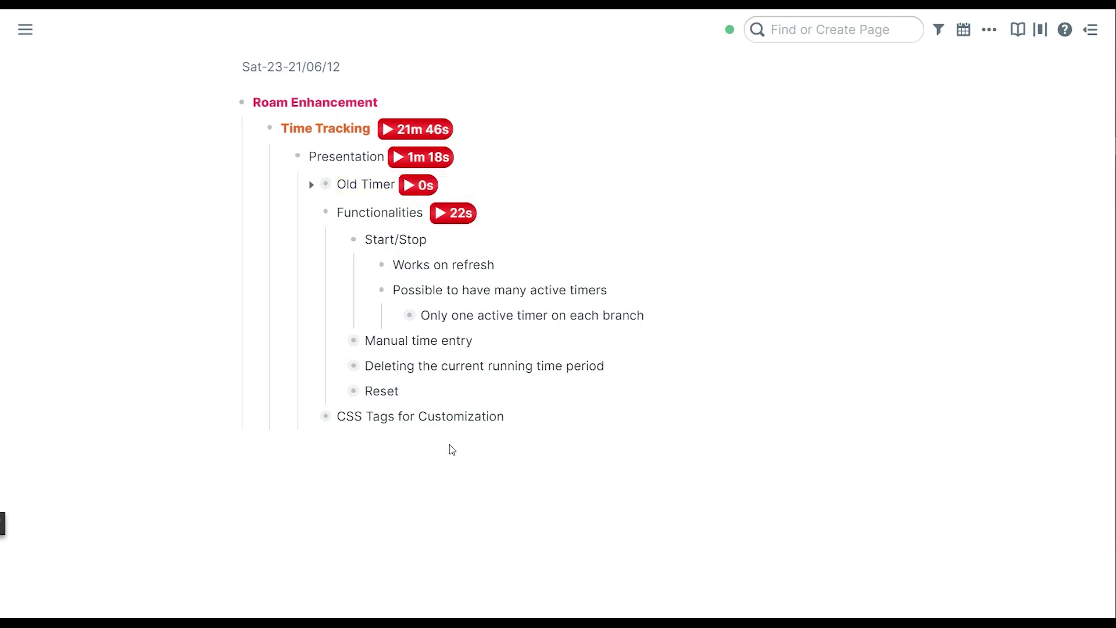
Start the Old Timer and Functionalities timers and expand Functionalities' branch and double-counting notes
left_click(313, 213)
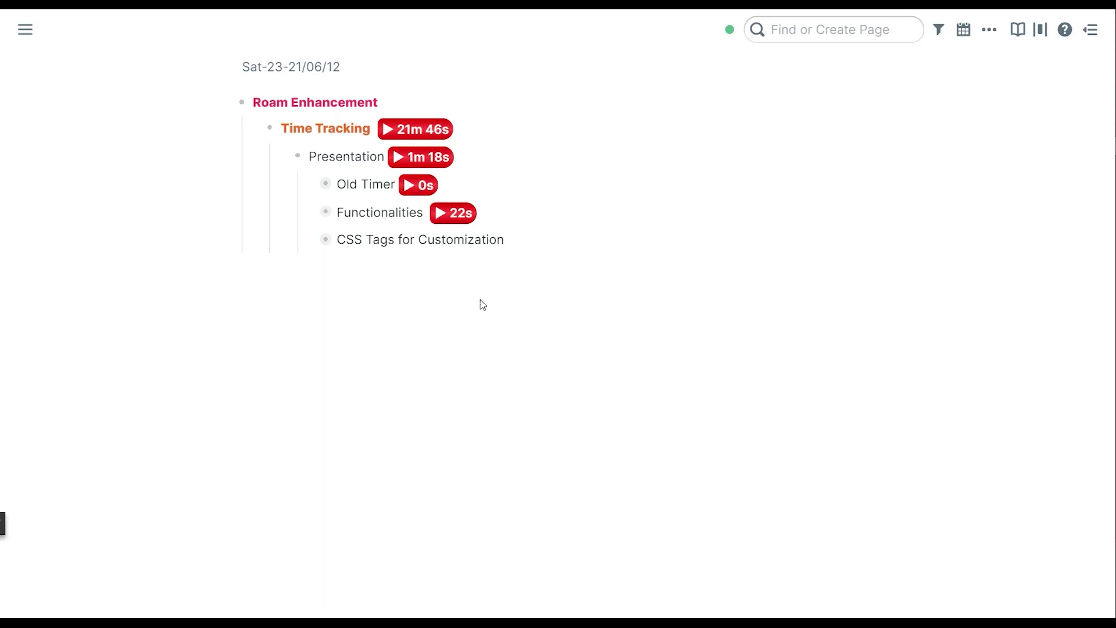
left_click(426, 191)
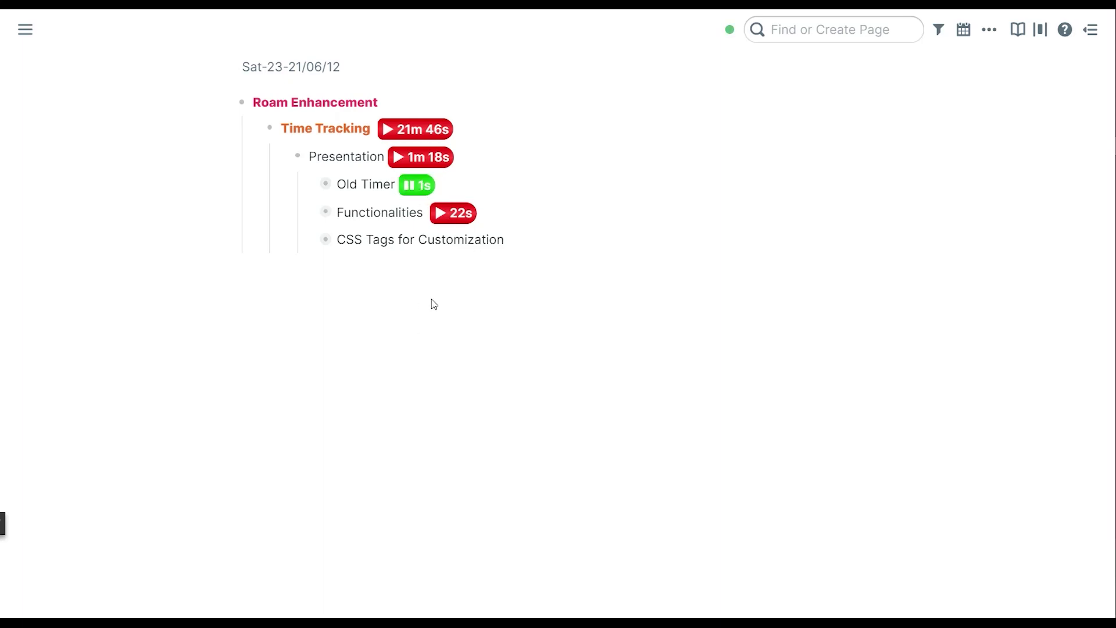
left_click(449, 214)
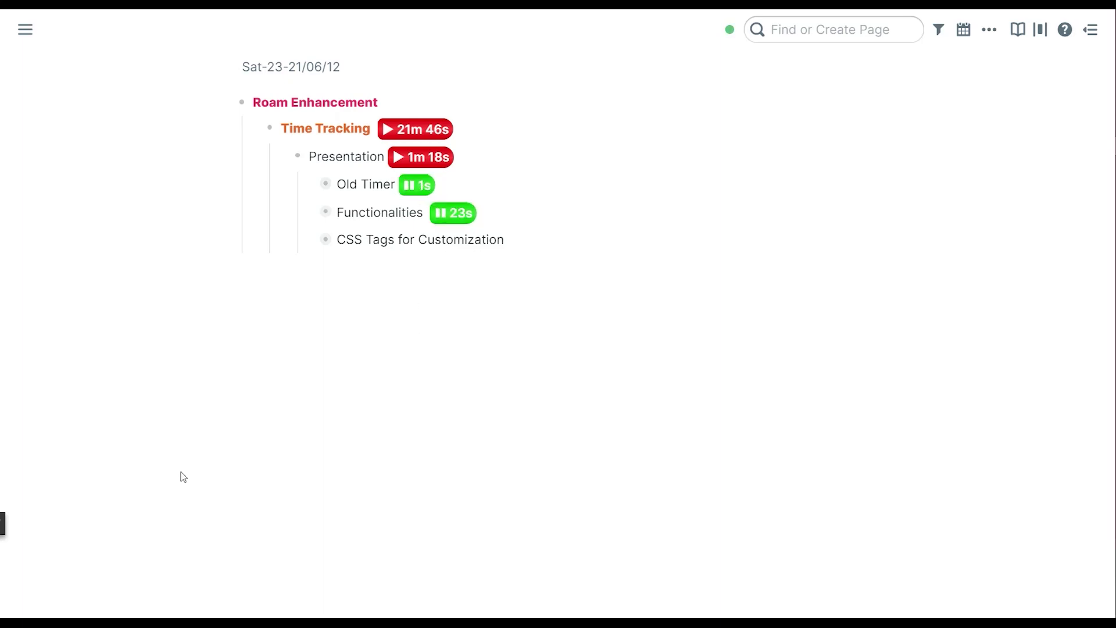
left_click(312, 217)
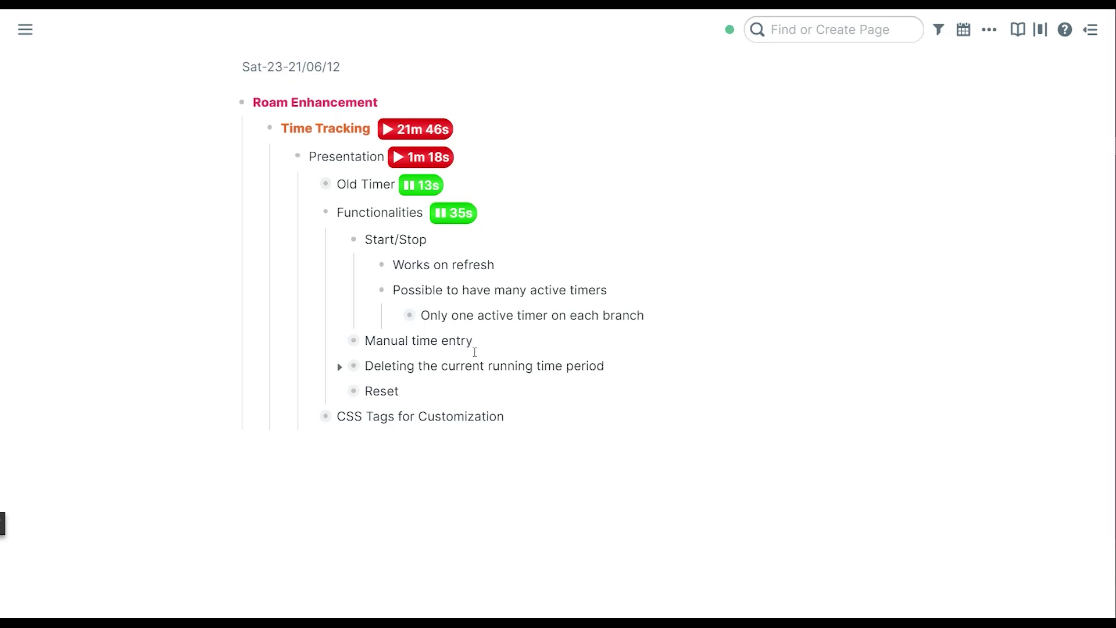
left_click(396, 315)
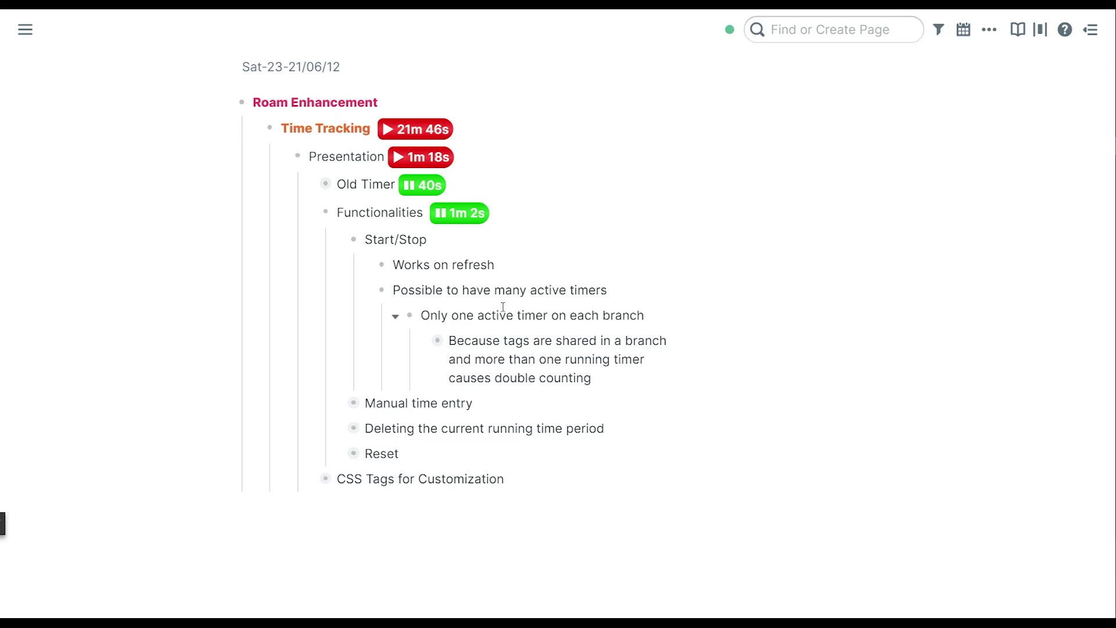
left_click(424, 343)
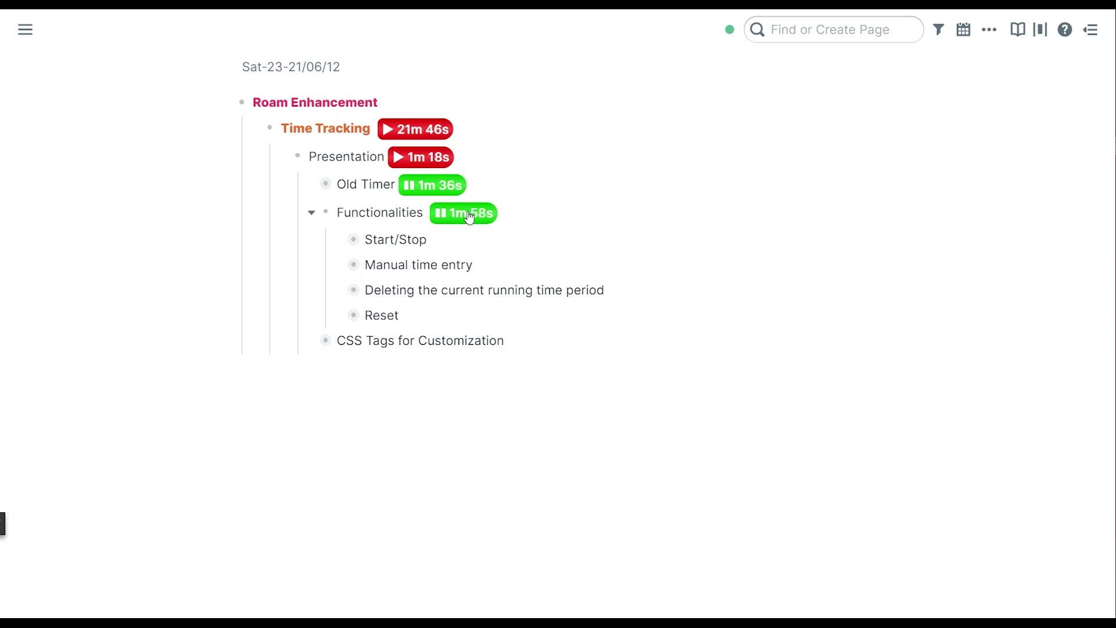
Stop the Functionalities and Old Timer timers and open Presentation's time log in the sidebar
left_click(438, 214)
left_click(412, 186)
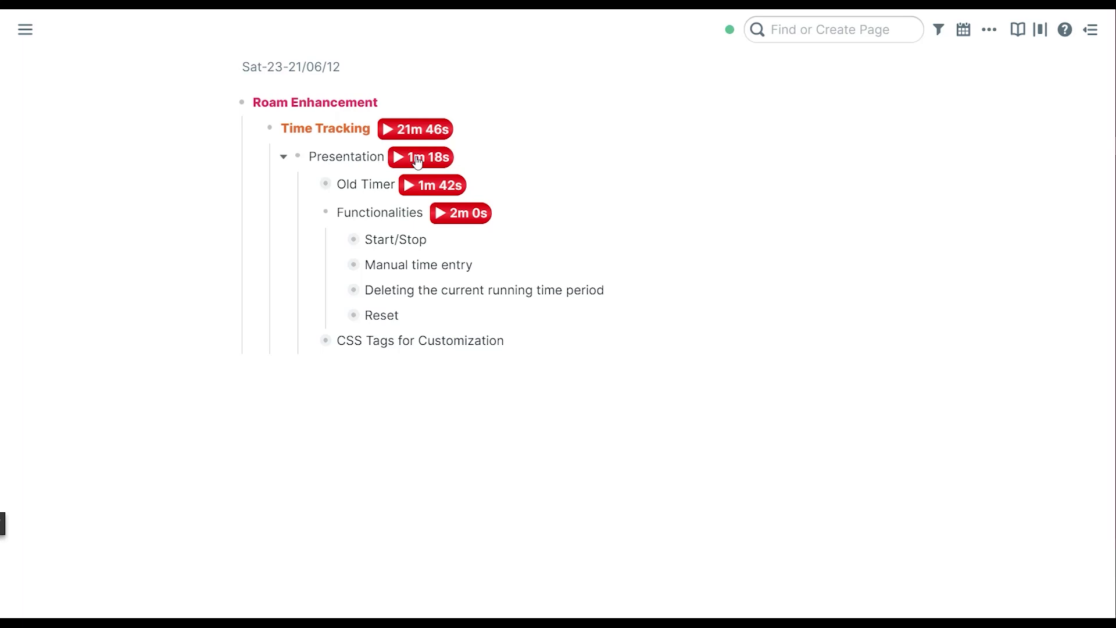
left_click(417, 161, "shift")
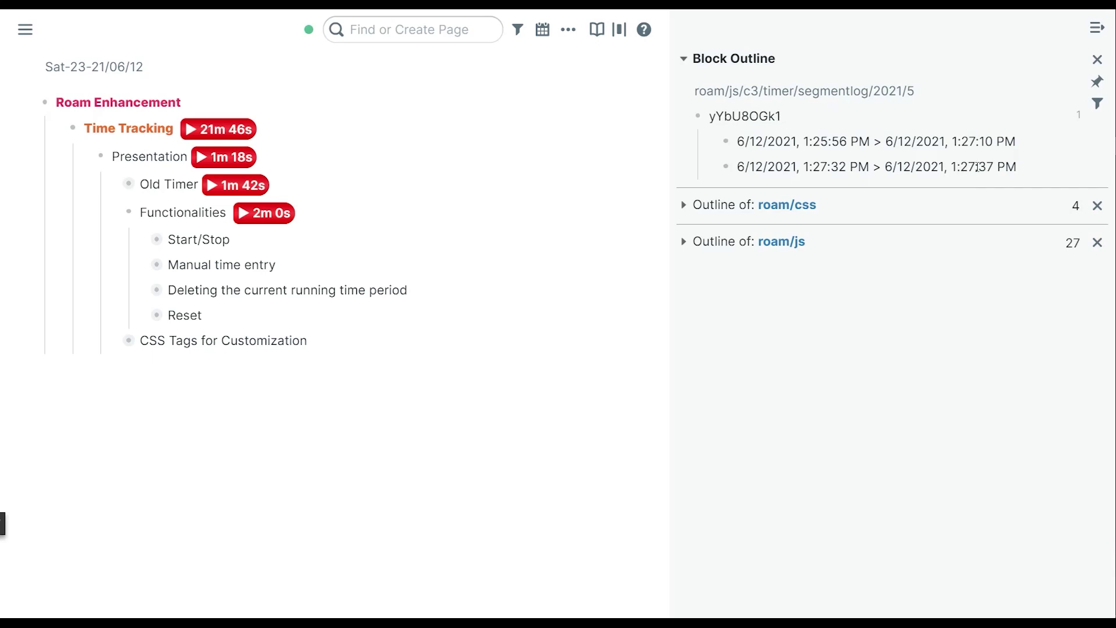
Change the second logged segment's end time from 1:27:37 to 1:30:37
left_click(961, 166)
left_click_drag(960, 166, 974, 167)
type("30")
left_click(619, 188)
Re-render the Presentation block and start its timer
left_click(277, 155)
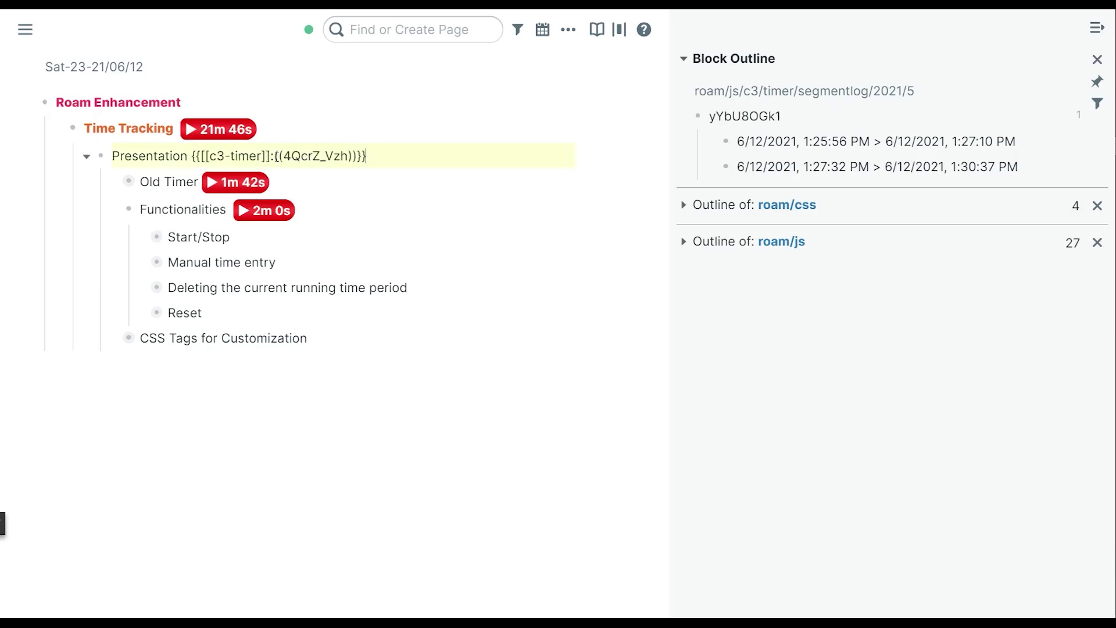
left_click(154, 381)
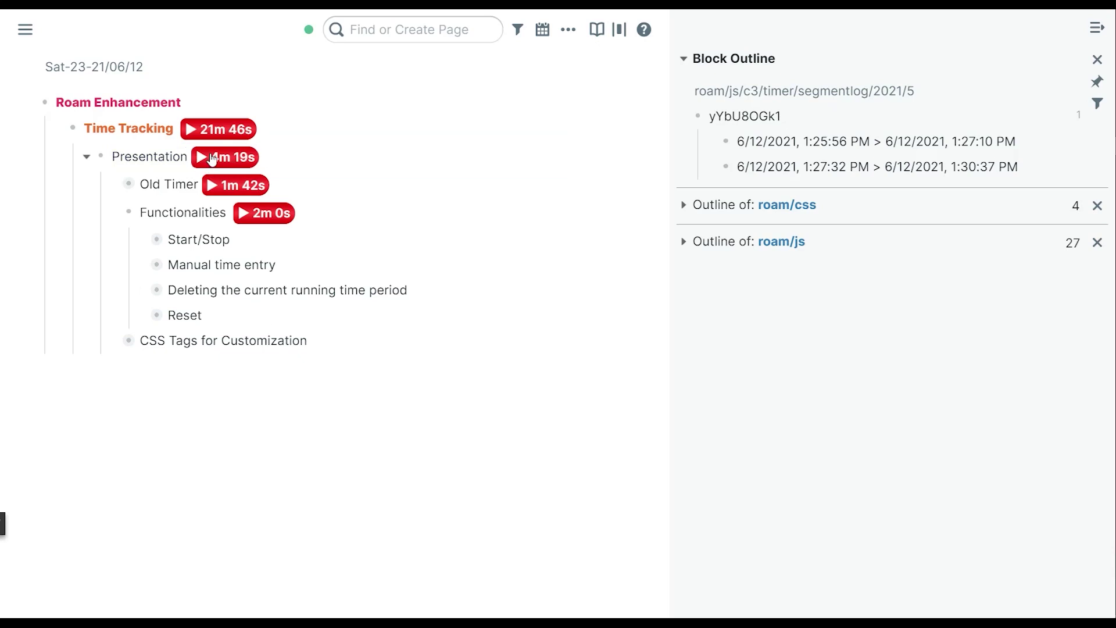
left_click(212, 159)
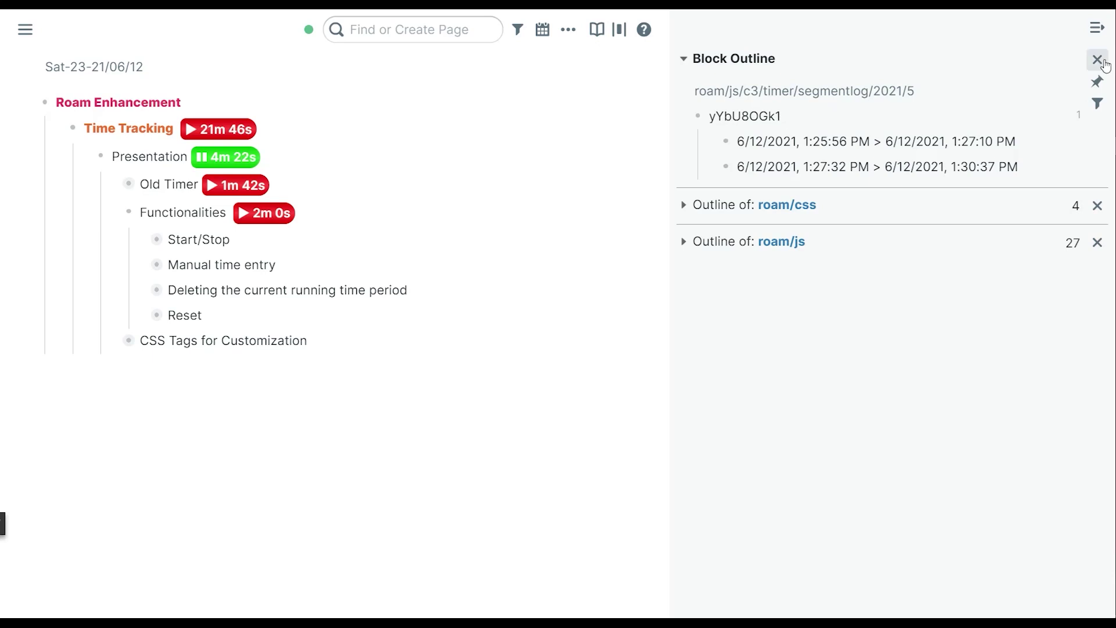
Delete the timer markup from Functionalities and expand Manual time entry
left_click(325, 212)
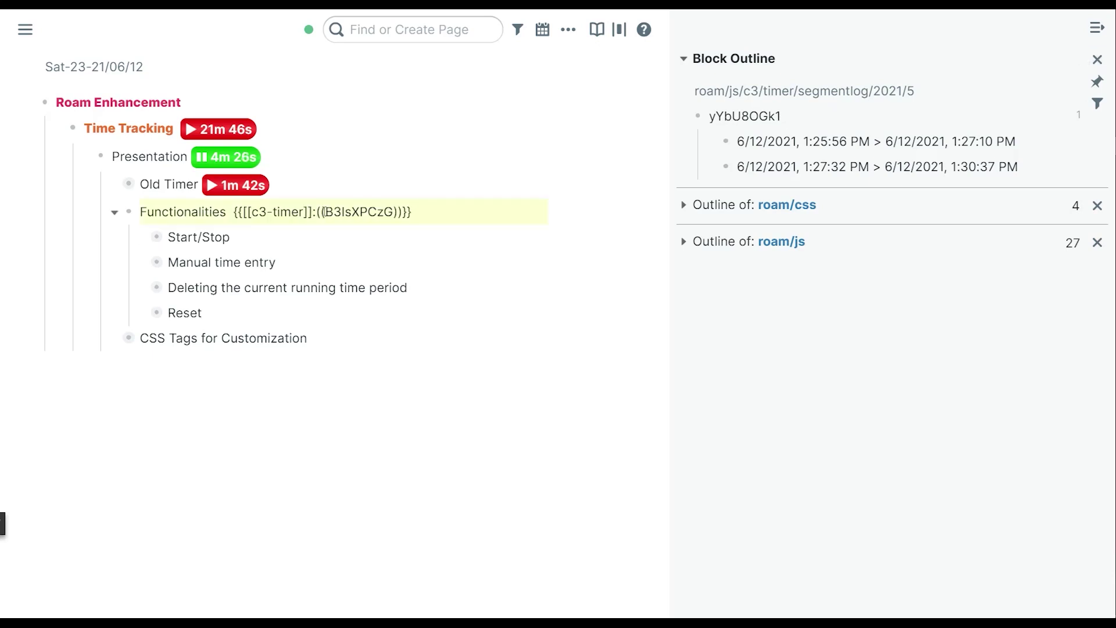
key("BackSpace")
key("BackSpace")
key("BackSpace")
key("BackSpace")
key("Escape")
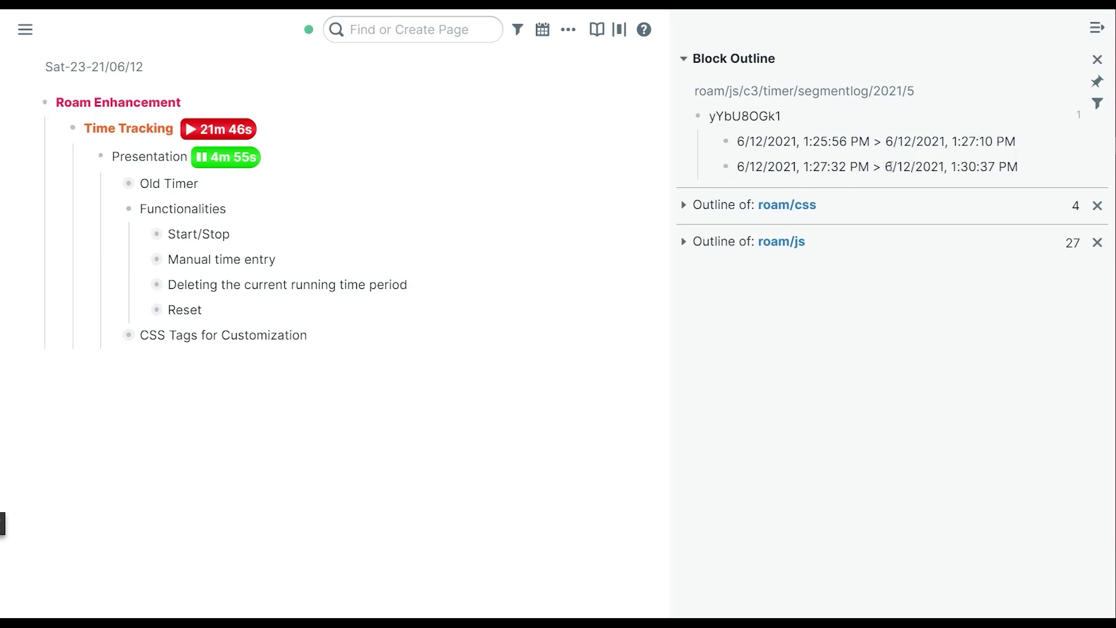
left_click(143, 262)
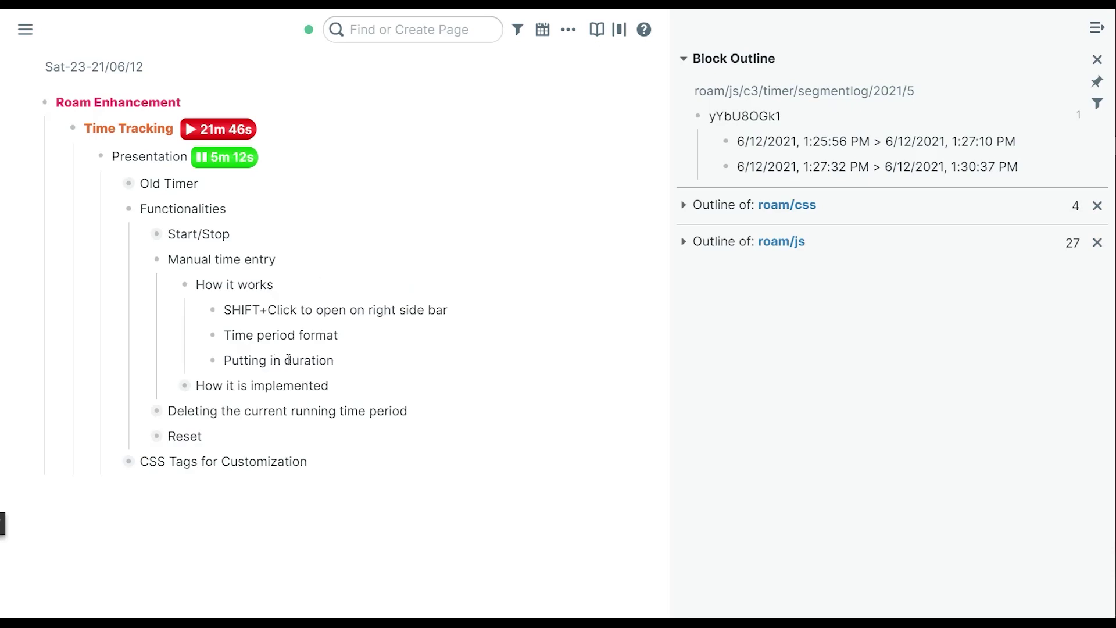
Stop the Presentation timer and rewrite its newest log segment as 1:30:33 PM + 5m
left_click(222, 162)
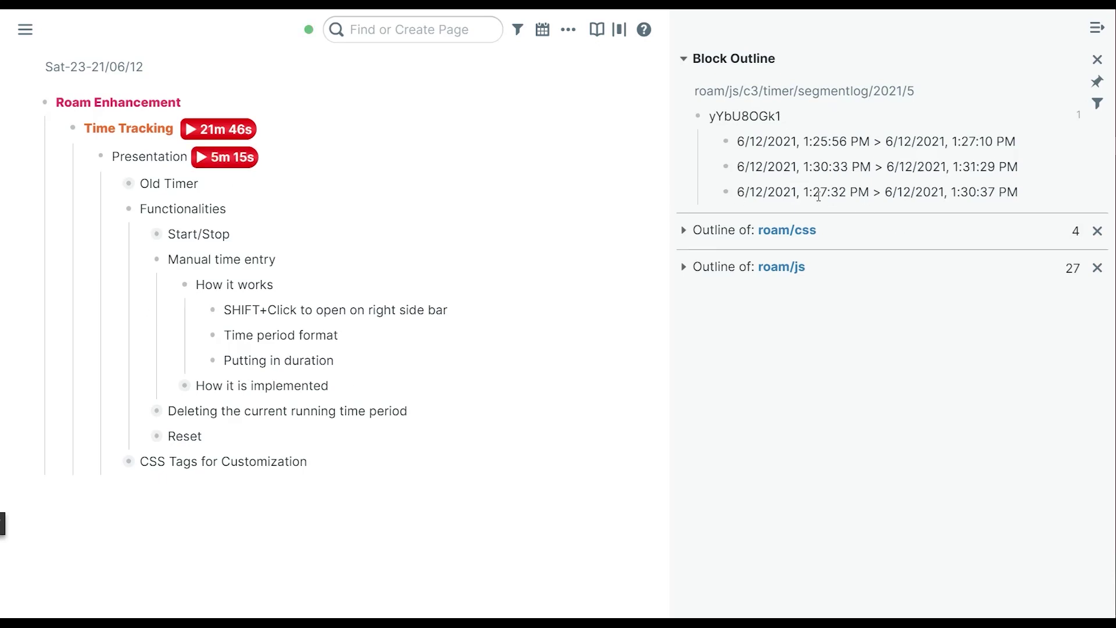
left_click_drag(804, 167, 1013, 159)
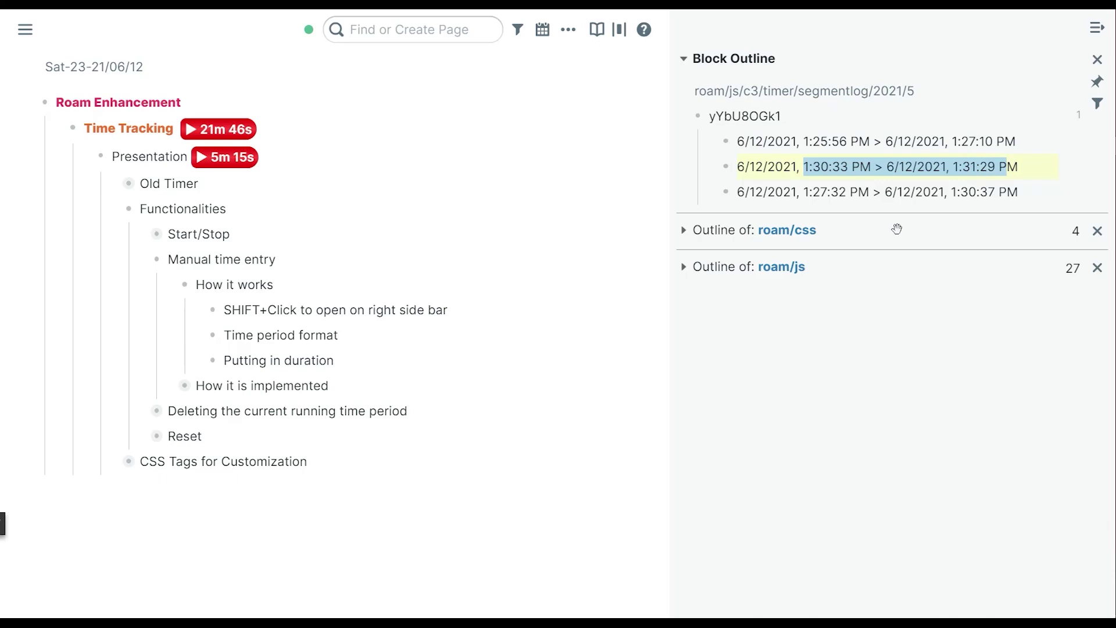
left_click(947, 167)
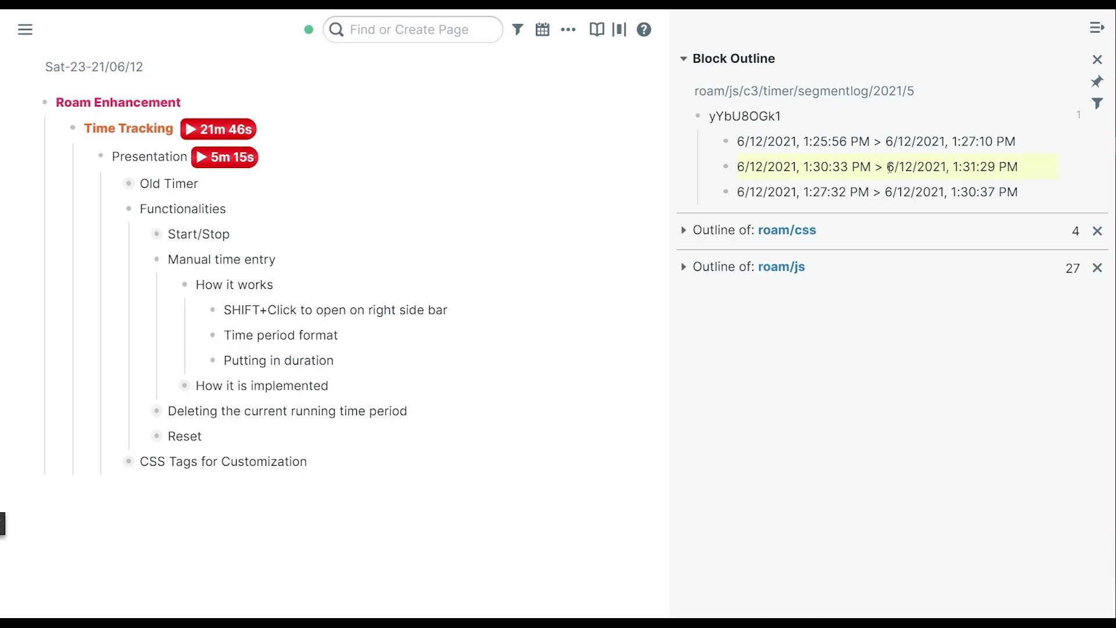
left_click_drag(876, 168, 746, 168)
left_click_drag(890, 167, 994, 186)
key("BackSpace")
type("5m")
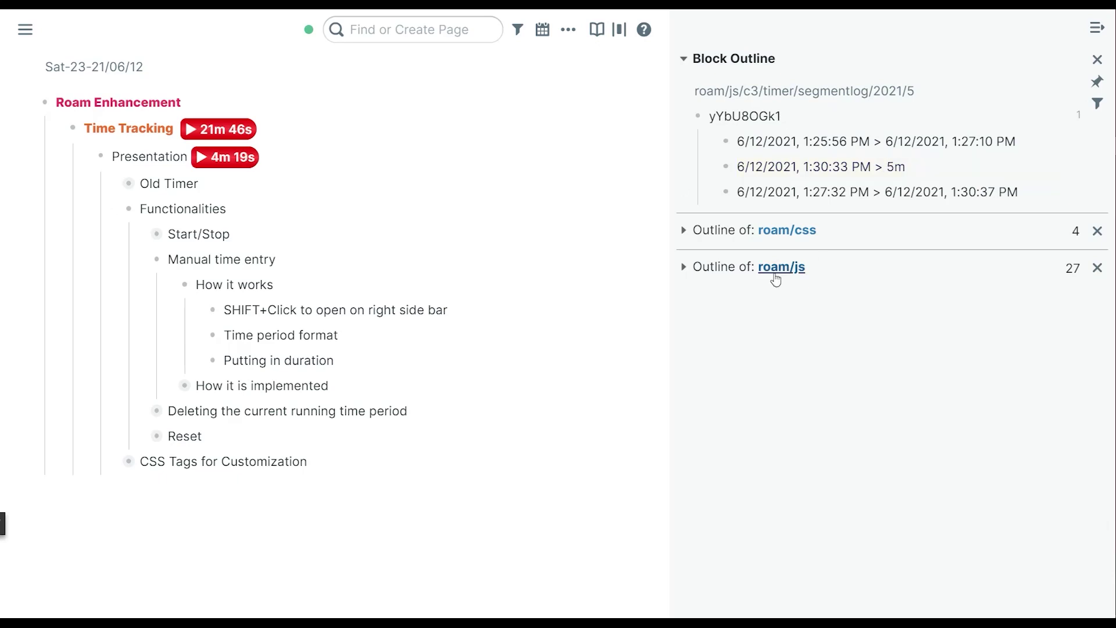
key("shift+Left")
type("+")
Replace the + in the newest Presentation segment with -
left_click(342, 209)
double_click(880, 166)
type("-")
left_click(409, 177)
Change the segment duration from 5m to 4m so Presentation totals 8m 19s
left_click(390, 161)
left_click(386, 203)
key("BackSpace")
key("BackSpace")
type("4m")
left_click(459, 167)
left_click(409, 221)
Add an Enhanced Timer to Functionalities, run it briefly, and open its time log
left_click(354, 184)
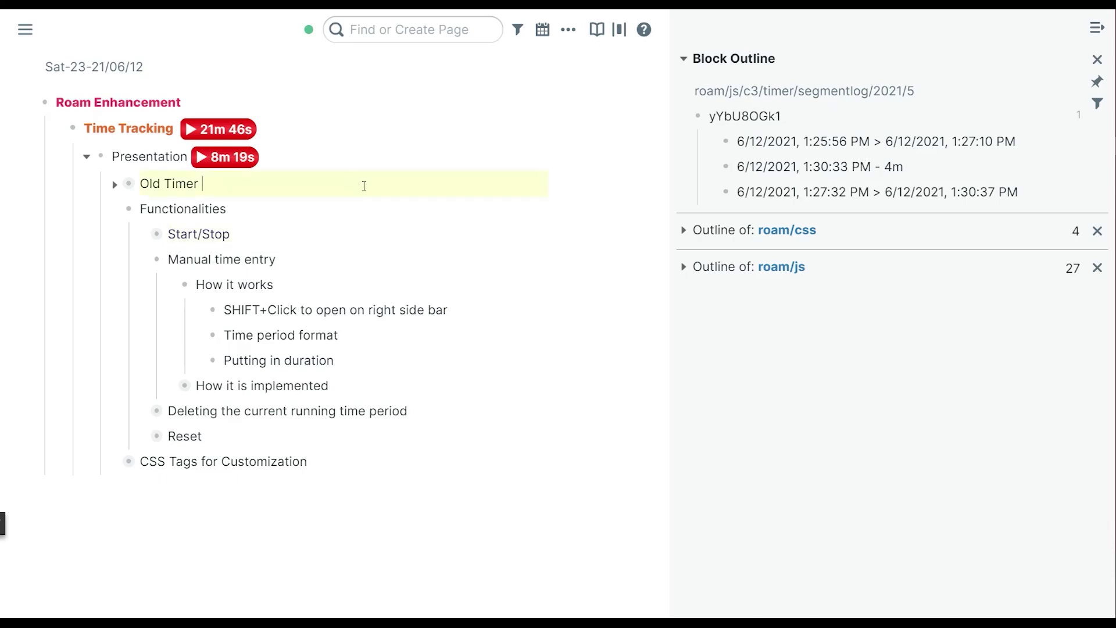
left_click(327, 212)
type(";;")
key("Return")
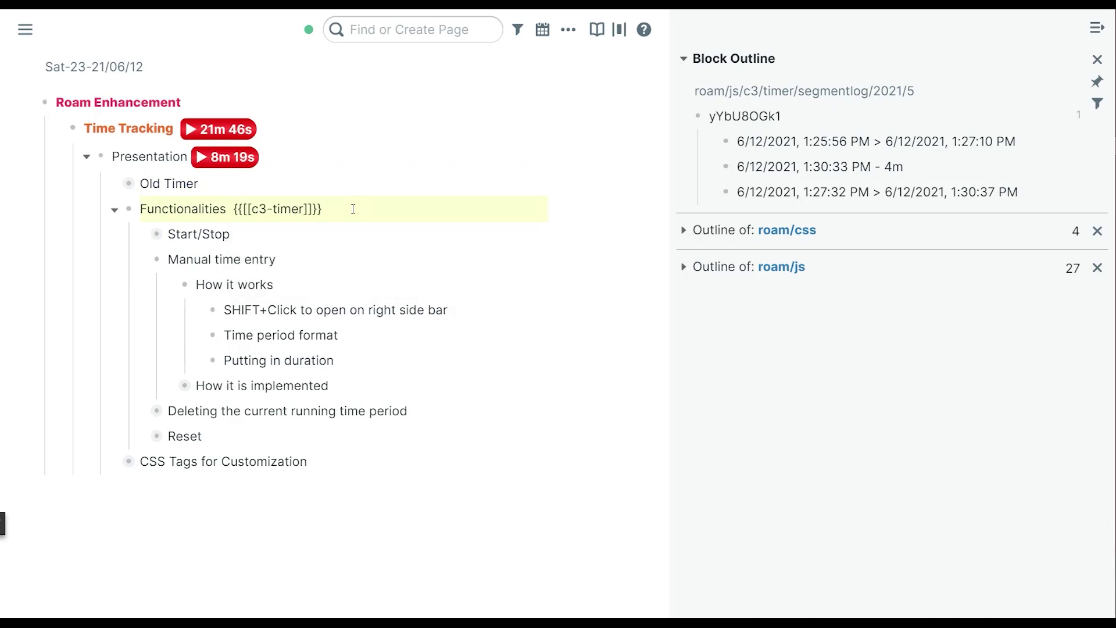
left_click(328, 239)
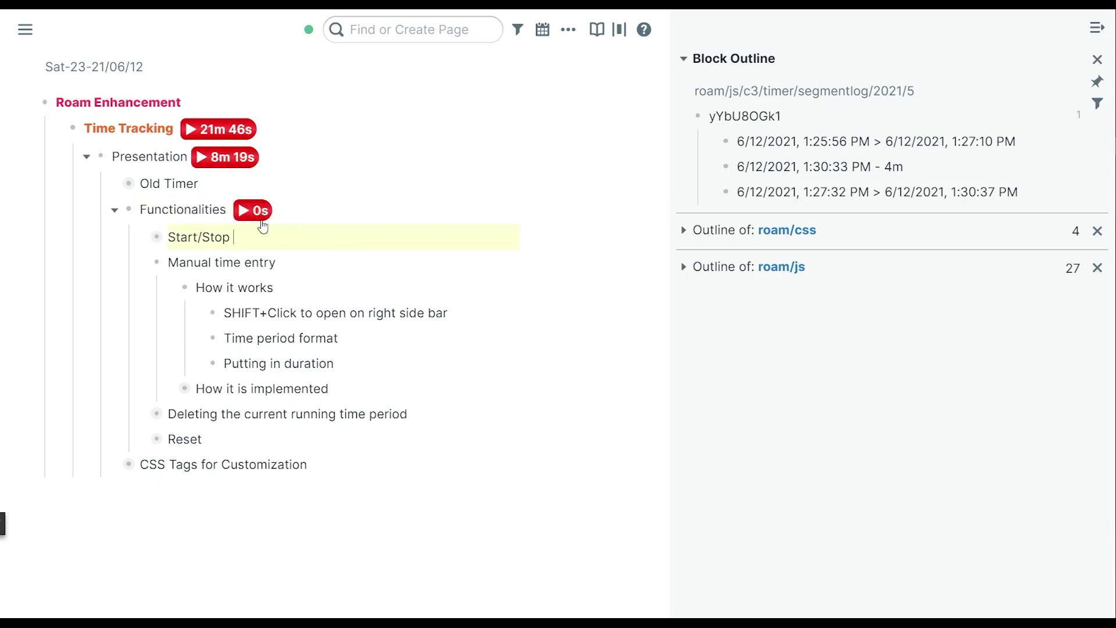
left_click(258, 213)
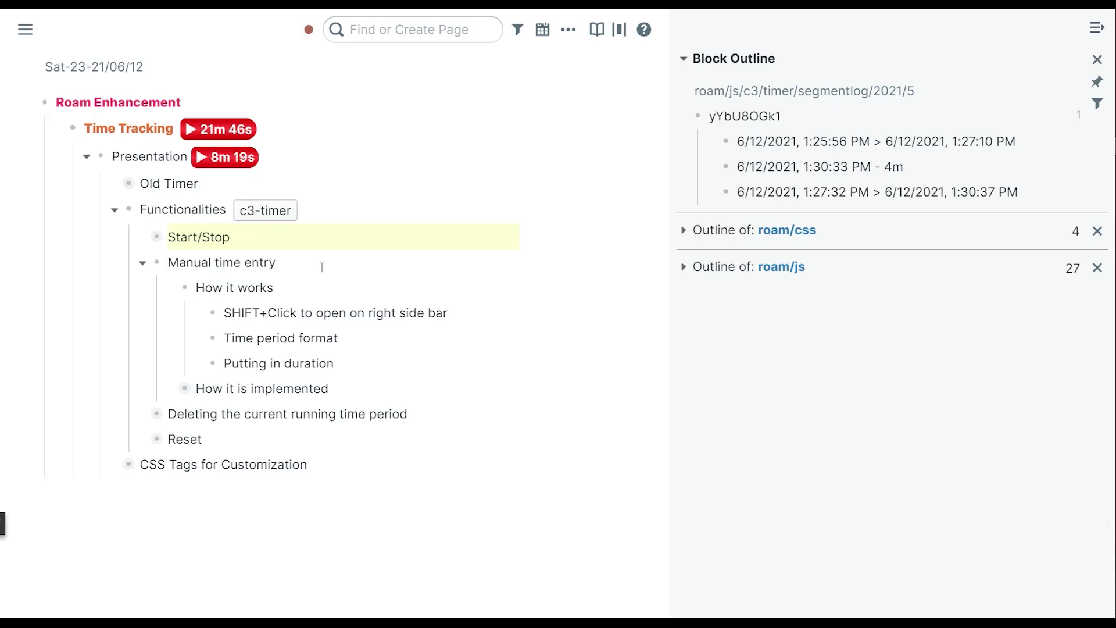
left_click(259, 216)
left_click(258, 216, "shift")
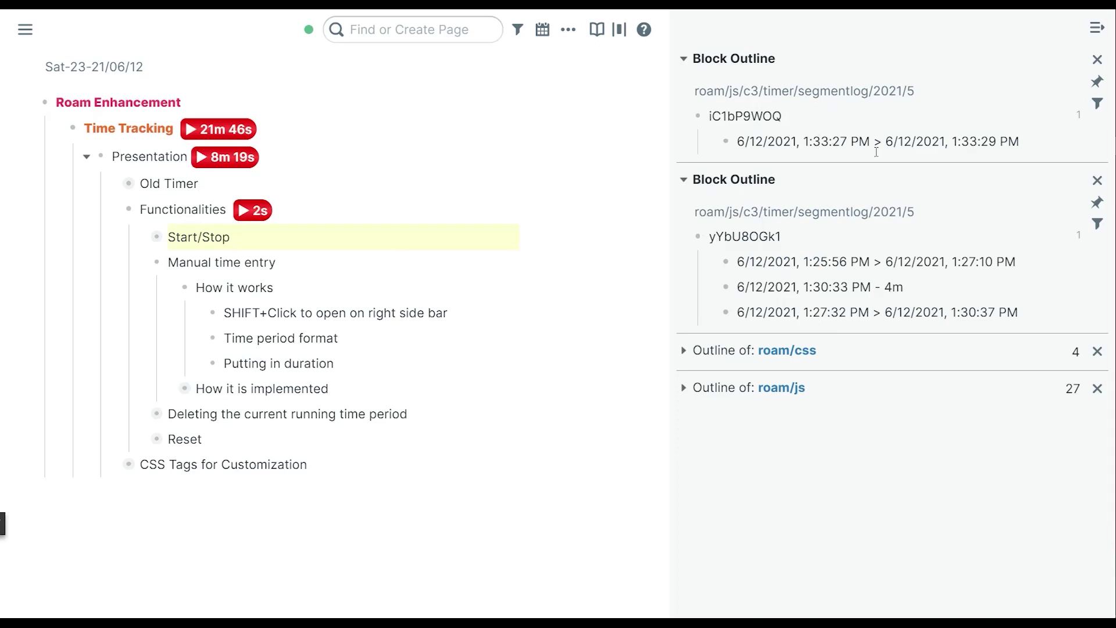
Edit the log entry to 1:33:27 PM - 2m so the timer shows 2m 0s
left_click_drag(874, 143, 1021, 136)
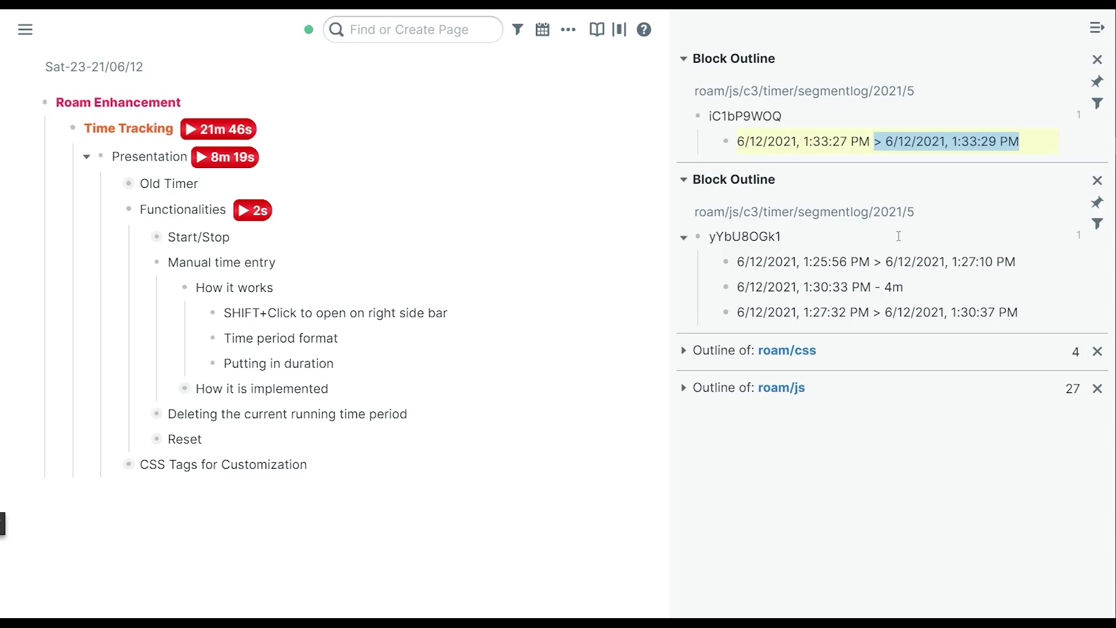
type("-")
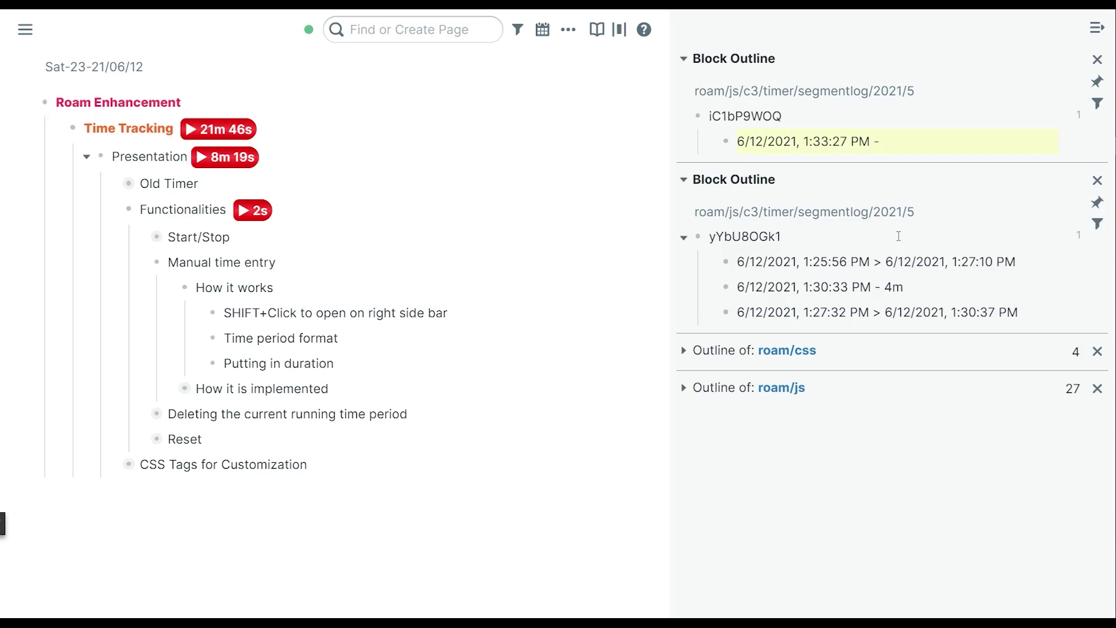
type(" 5m")
key("Left")
key("BackSpace")
type("2")
key("Escape")
left_click(323, 204)
left_click(328, 240)
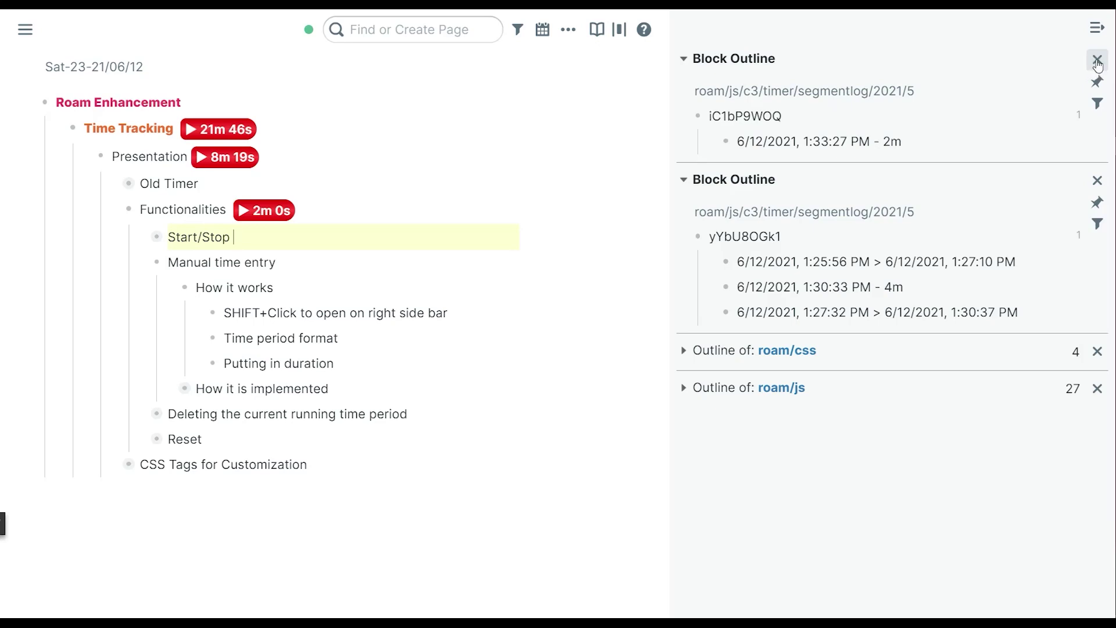
Close both time log panels, collapse How it works and expand How it is implemented
left_click(1098, 62)
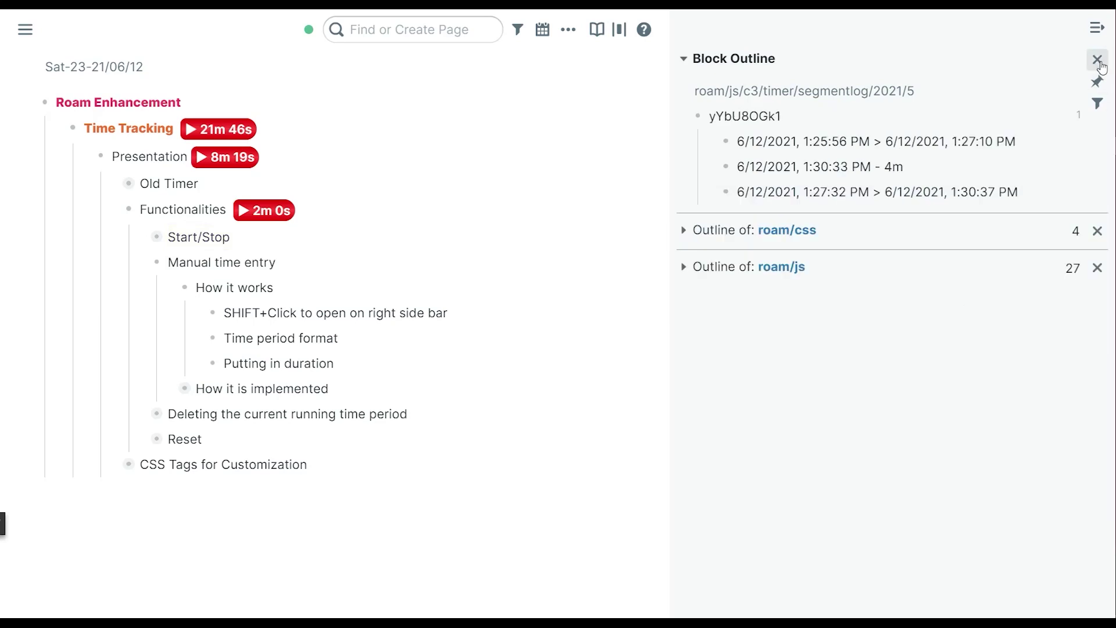
left_click(1101, 64)
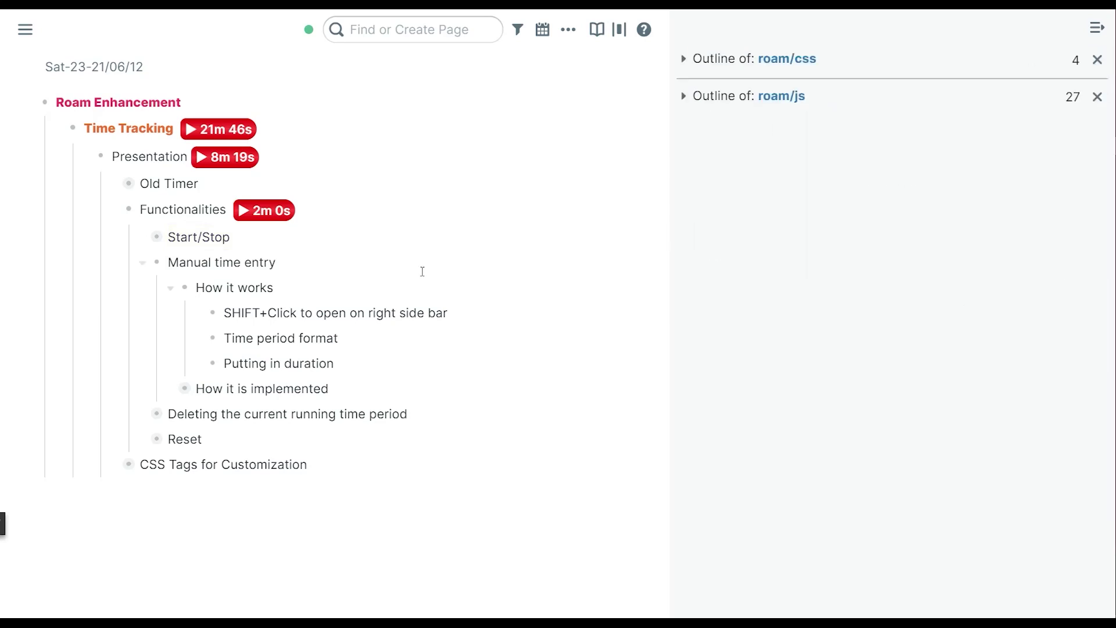
left_click(170, 288)
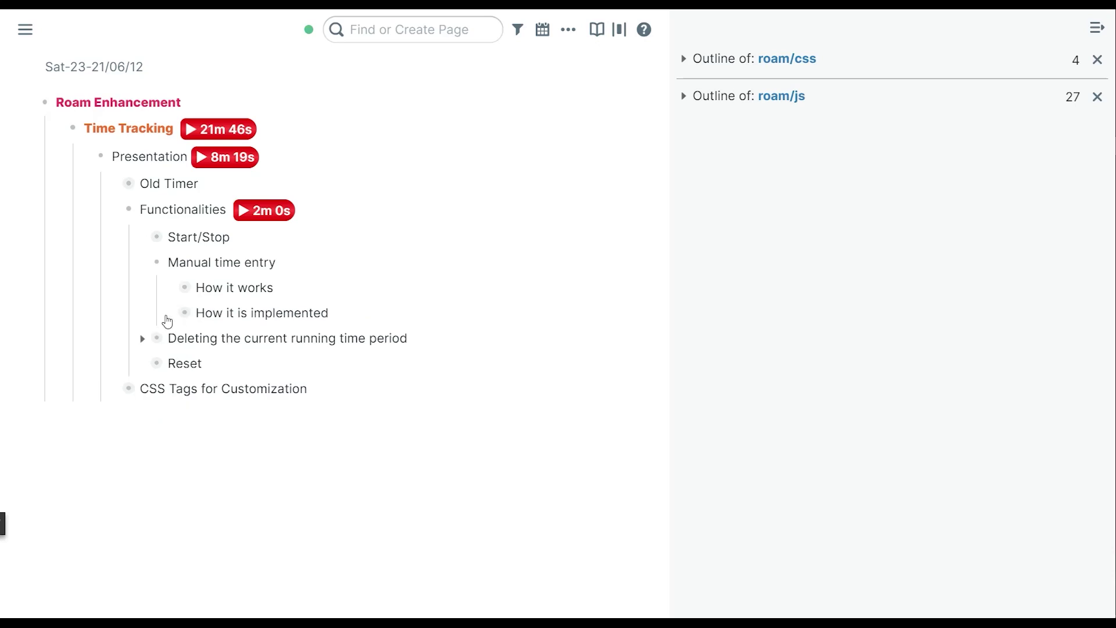
left_click(170, 315)
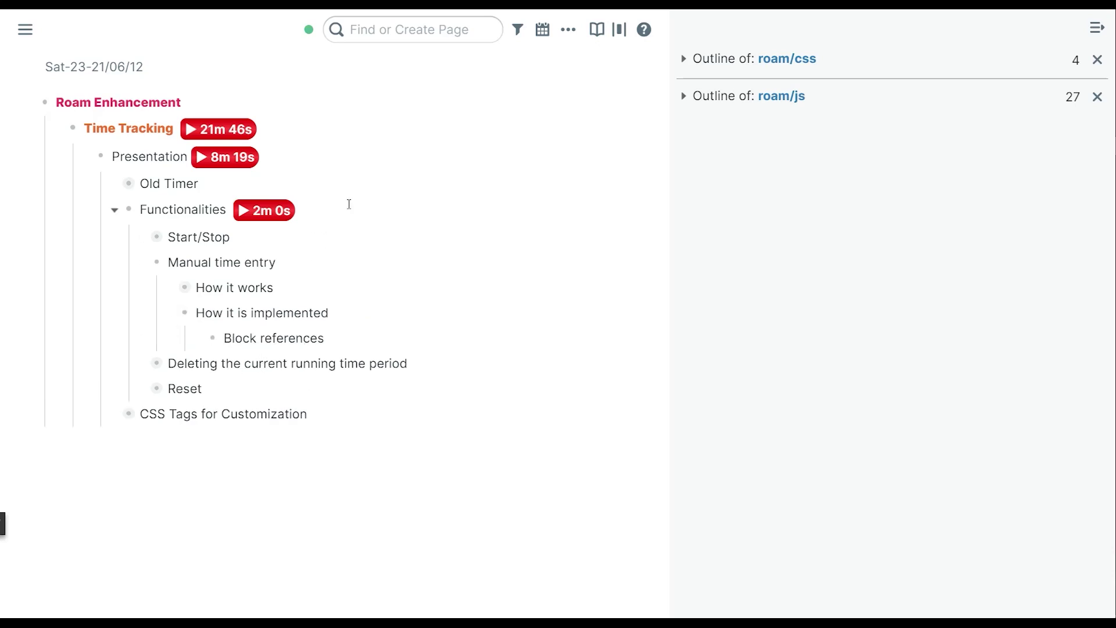
Inspect the Functionalities timer's block reference and open its segment log with Ctrl+Shift+O
left_click(349, 205)
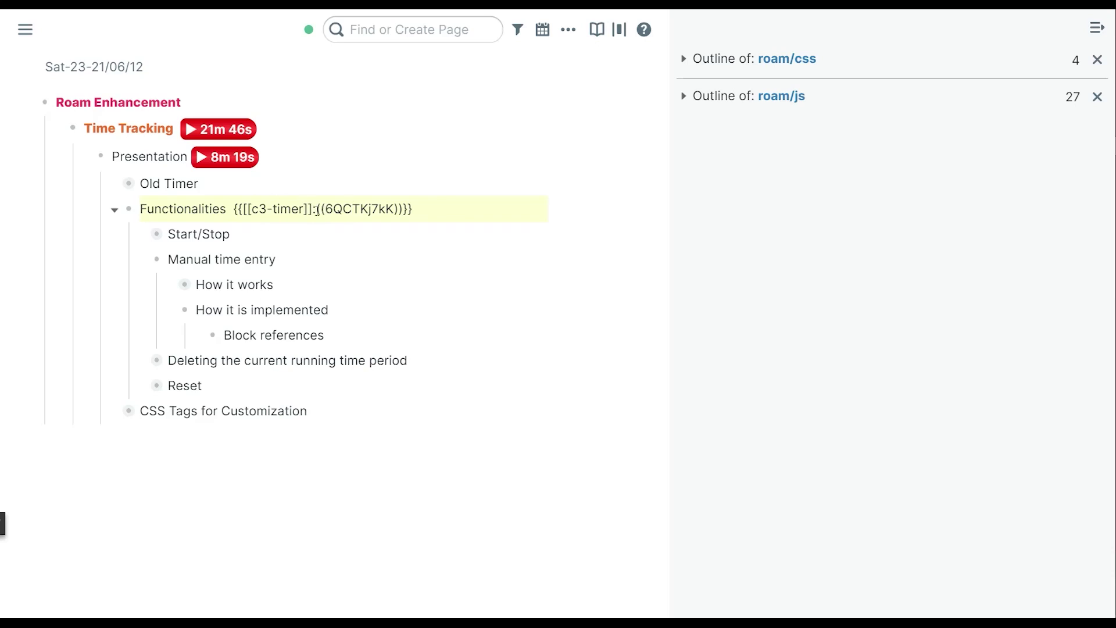
left_click_drag(318, 209, 404, 209)
left_click(372, 210)
key("ctrl+shift+o")
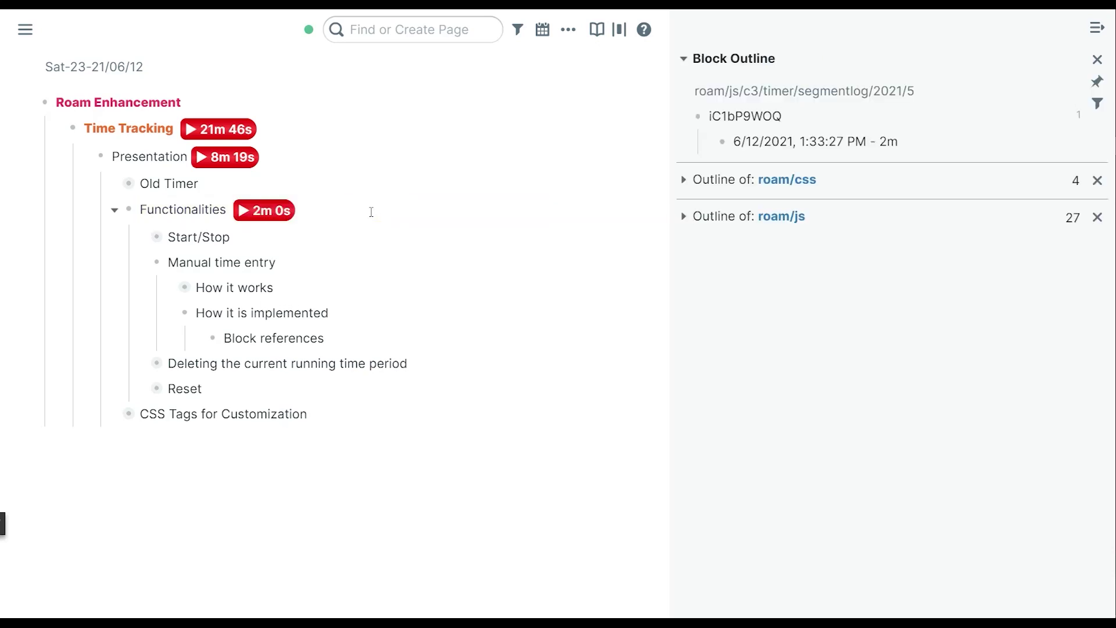
mouse_move(700, 121)
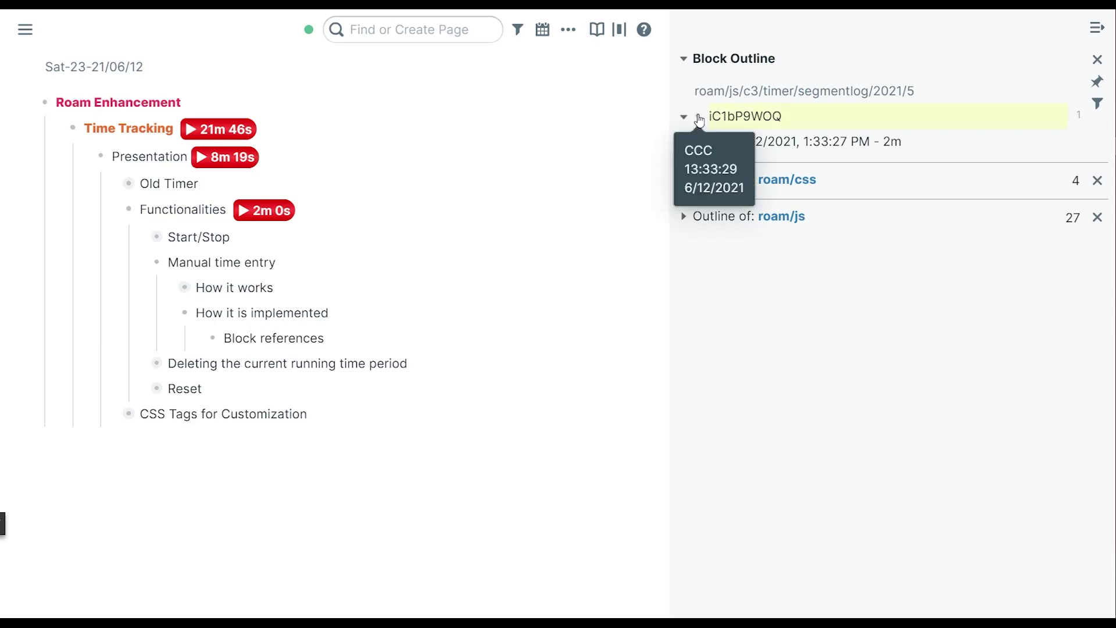
left_click(330, 210)
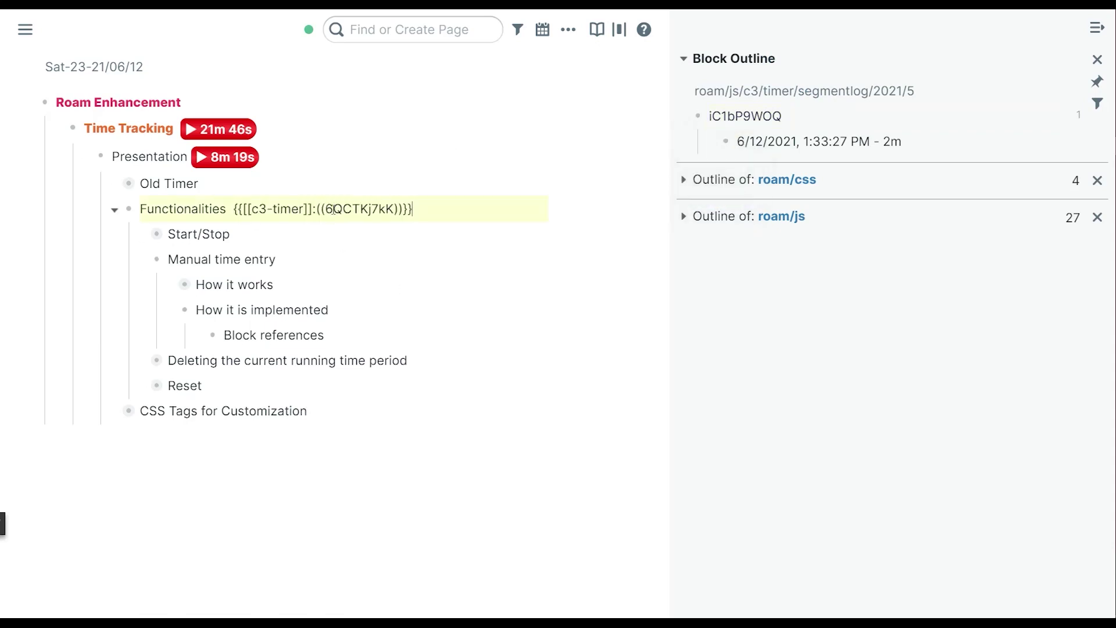
left_click(776, 146)
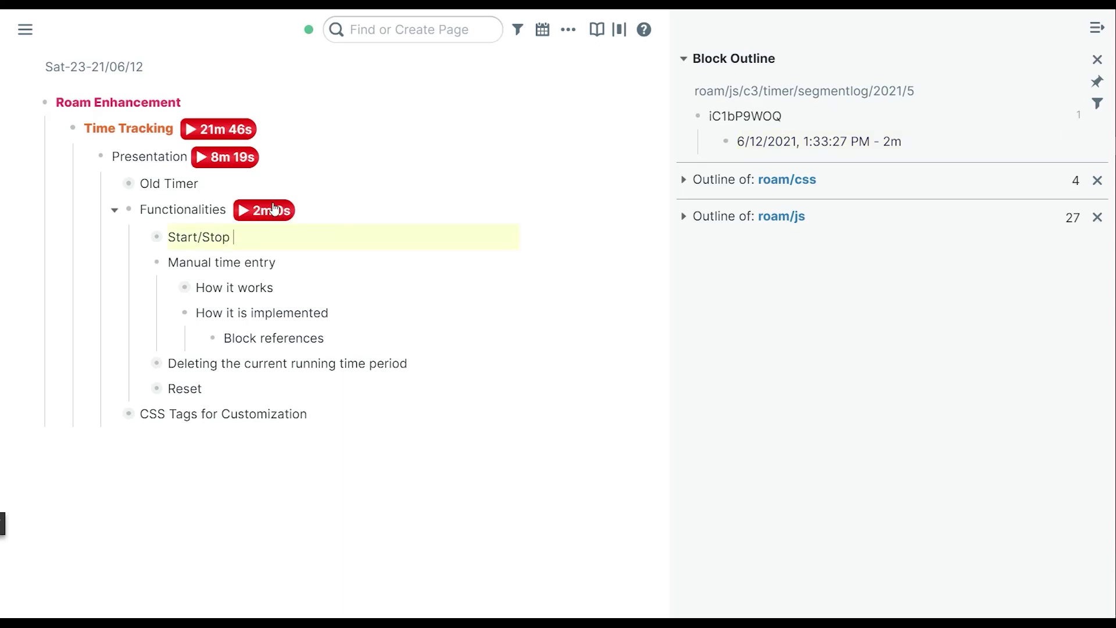
left_click(337, 209)
left_click(344, 209)
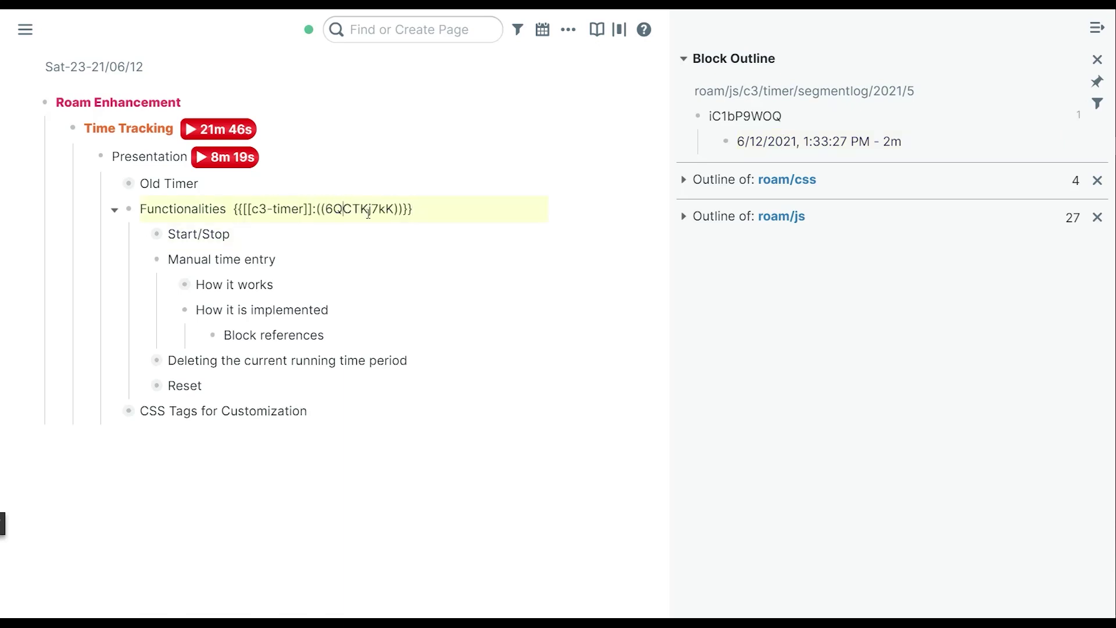
Wrap the segment-log text in (( )) referencing Functionalities, then strip the brackets again
double_click(736, 116)
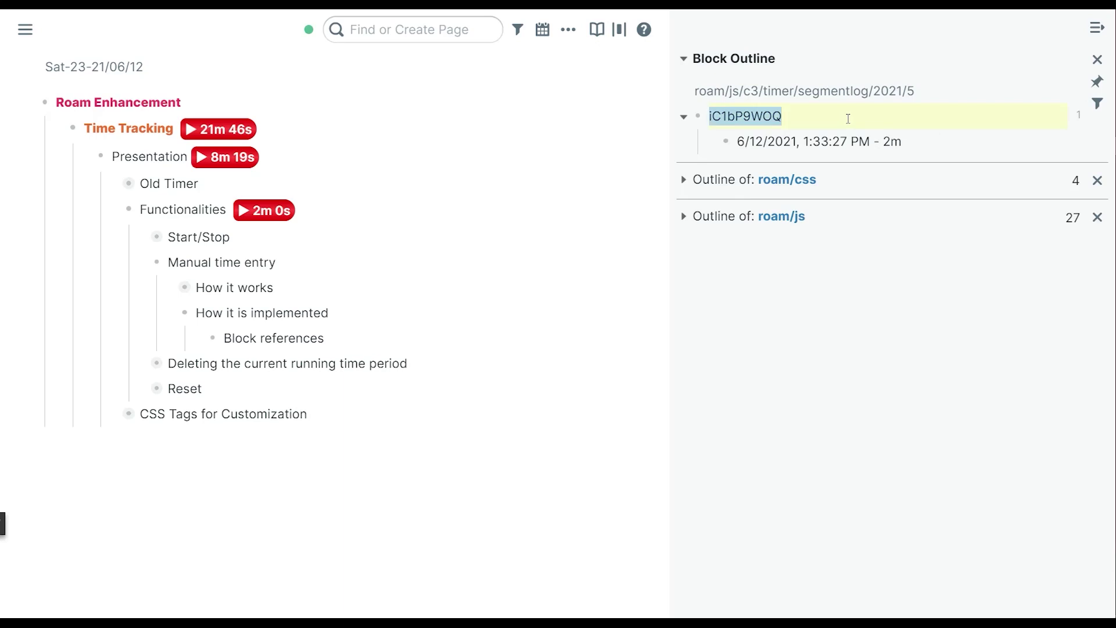
type("((")
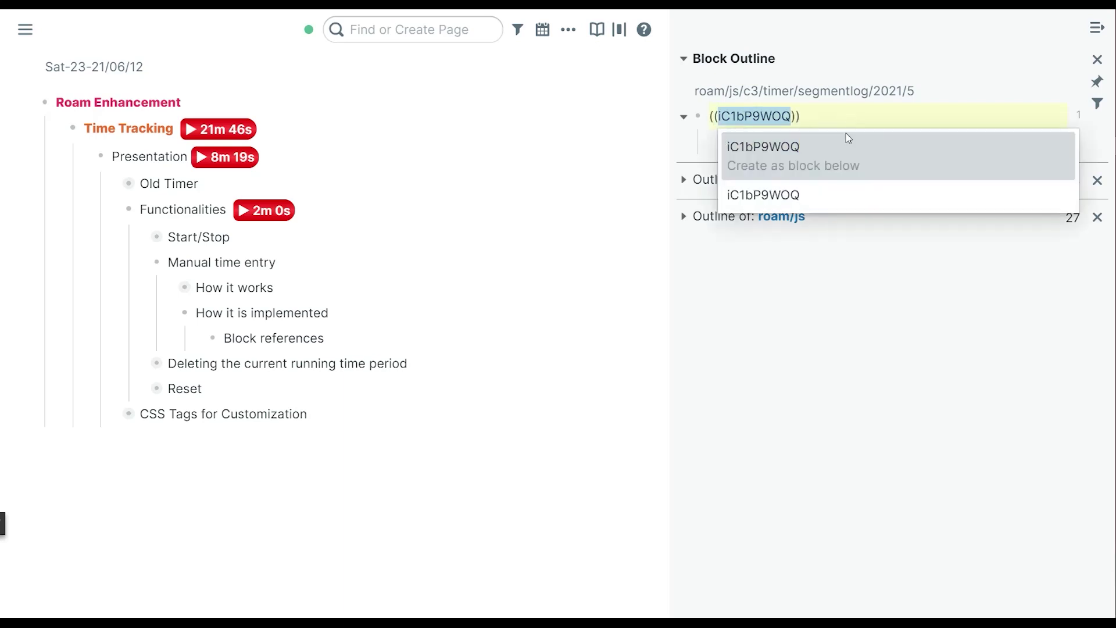
left_click(680, 146)
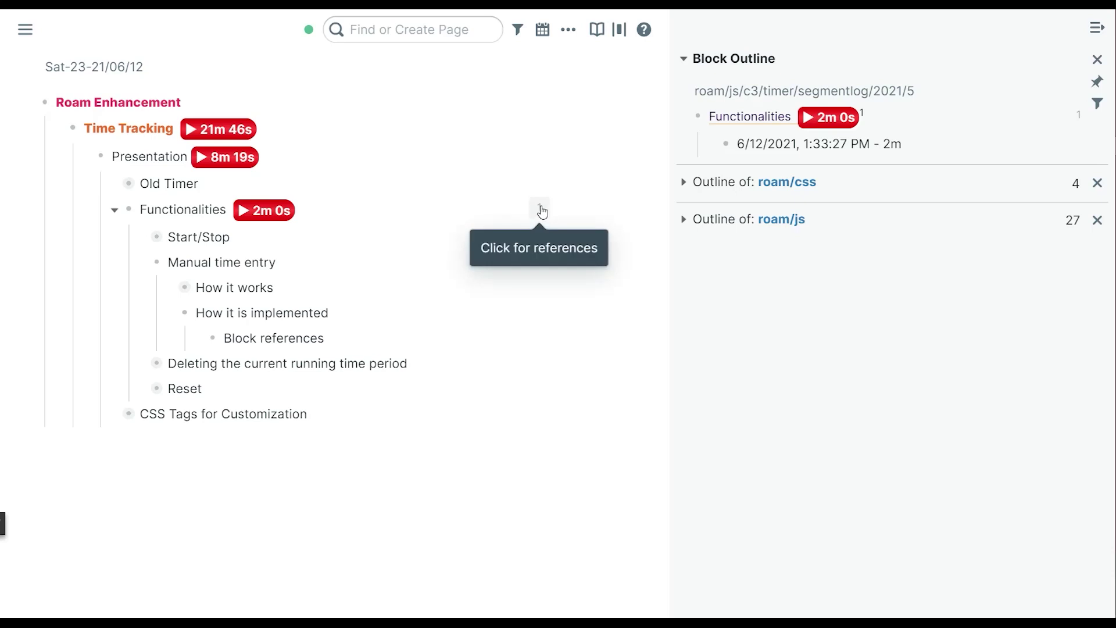
left_click(883, 121)
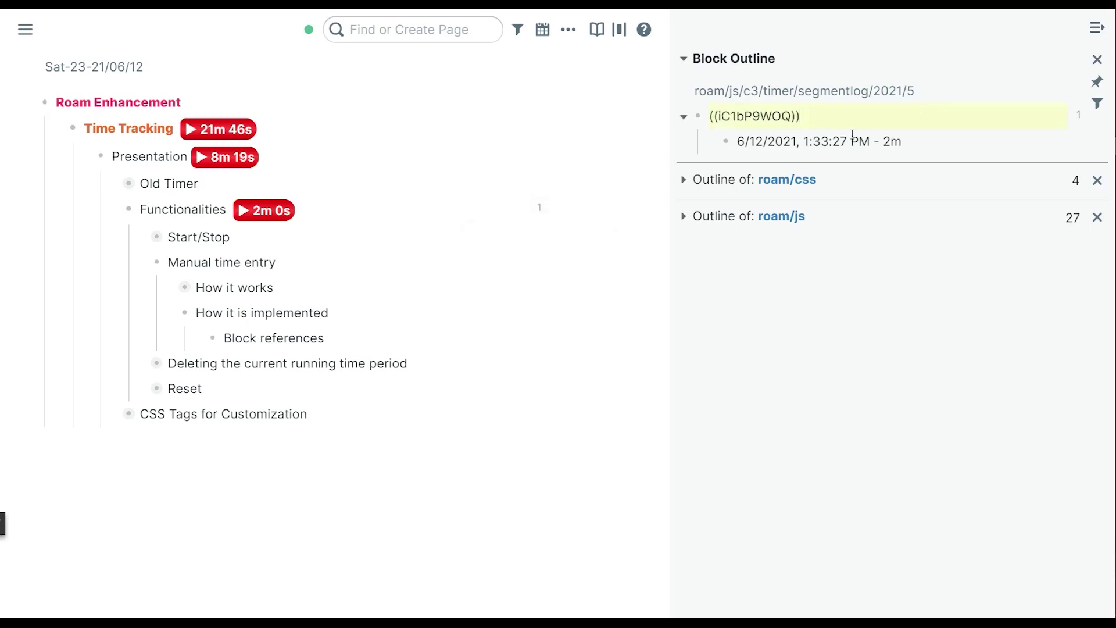
key("BackSpace")
key("BackSpace")
key("Home")
key("Delete")
key("Delete")
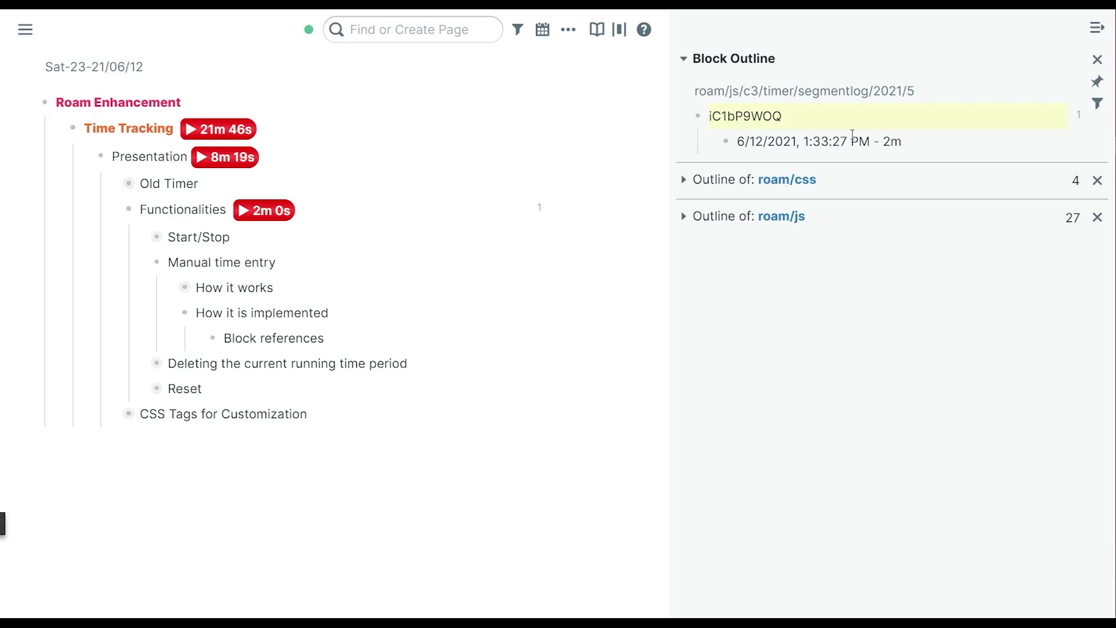
key("Escape")
Collapse the segment log and Manual time entry, then briefly run the Functionalities timer, which stops at 2m 0s
left_click(172, 314)
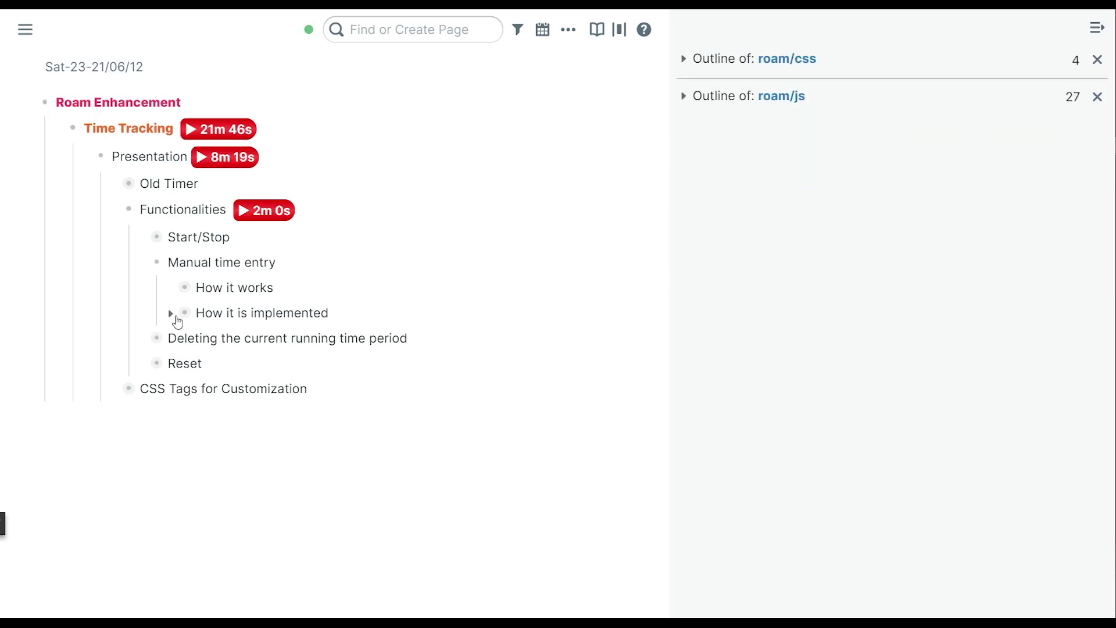
left_click(142, 266)
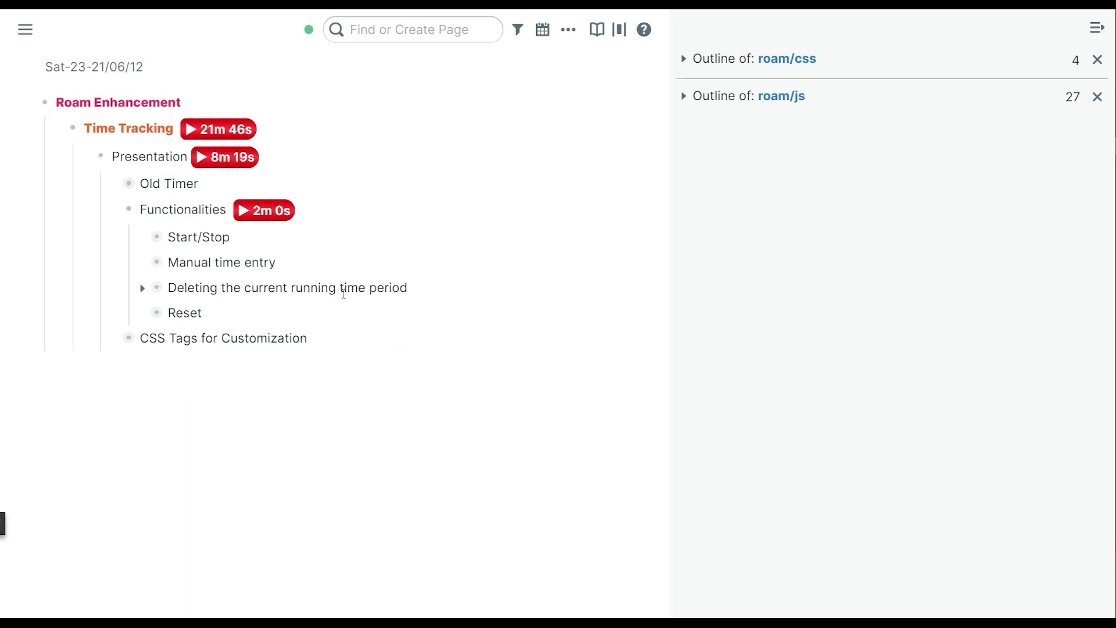
left_click(259, 216)
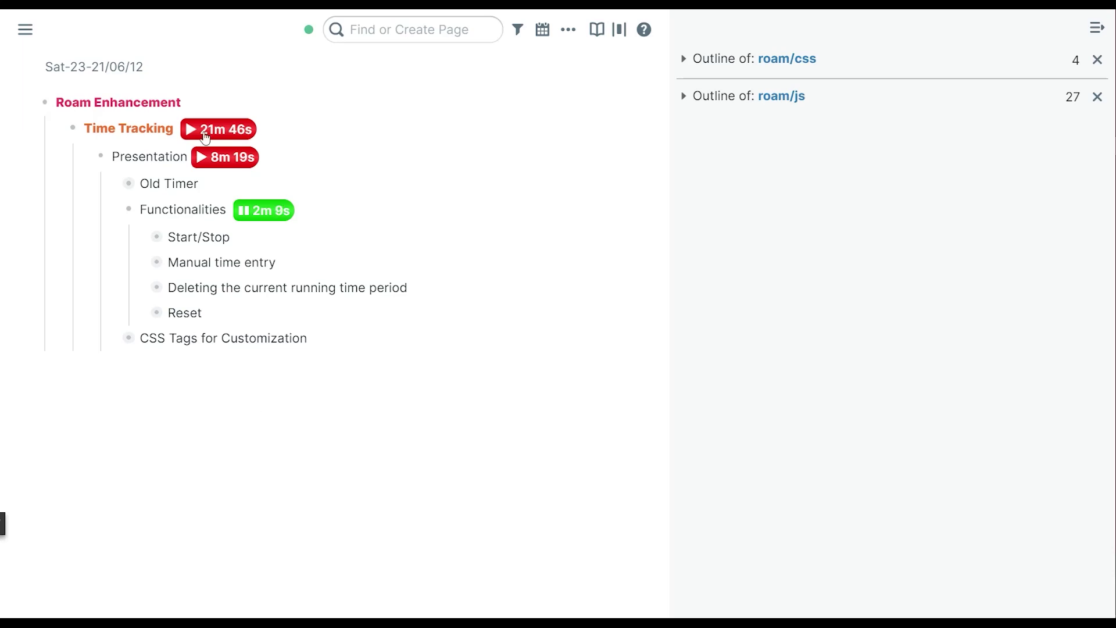
left_click(267, 216)
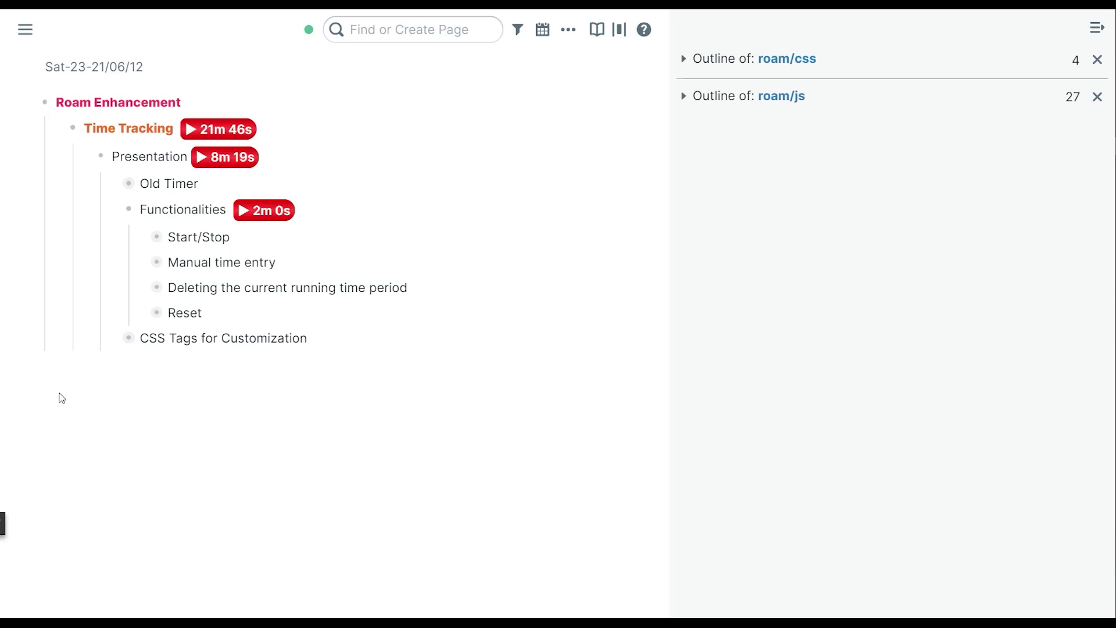
Expand Reset and delete the logged 2m time entry, resetting Functionalities to 0s
left_click(140, 314)
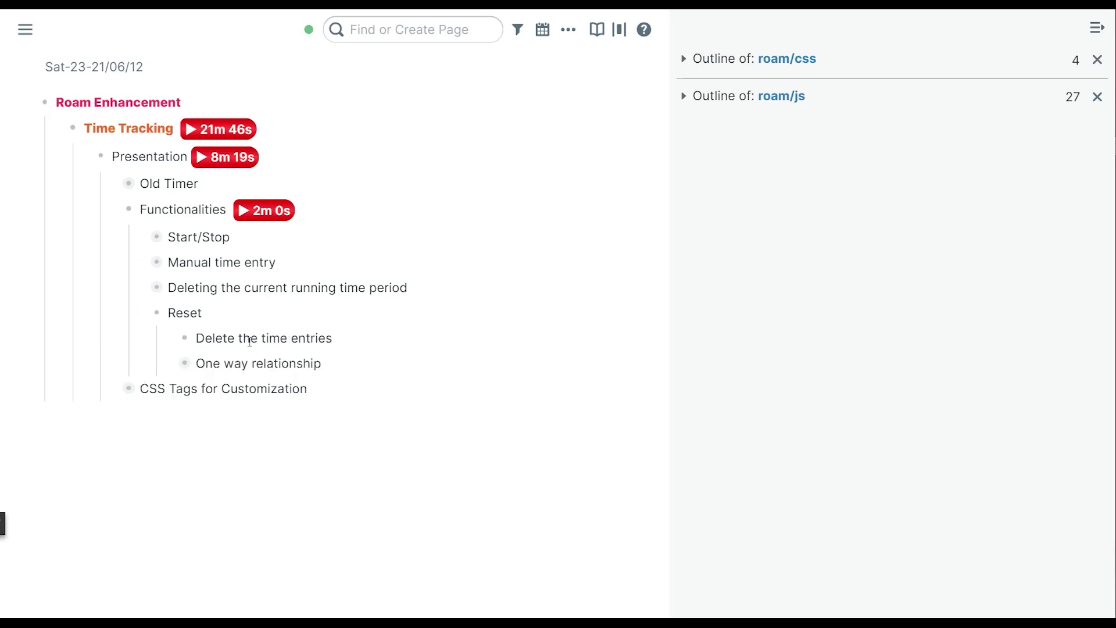
left_click(276, 213)
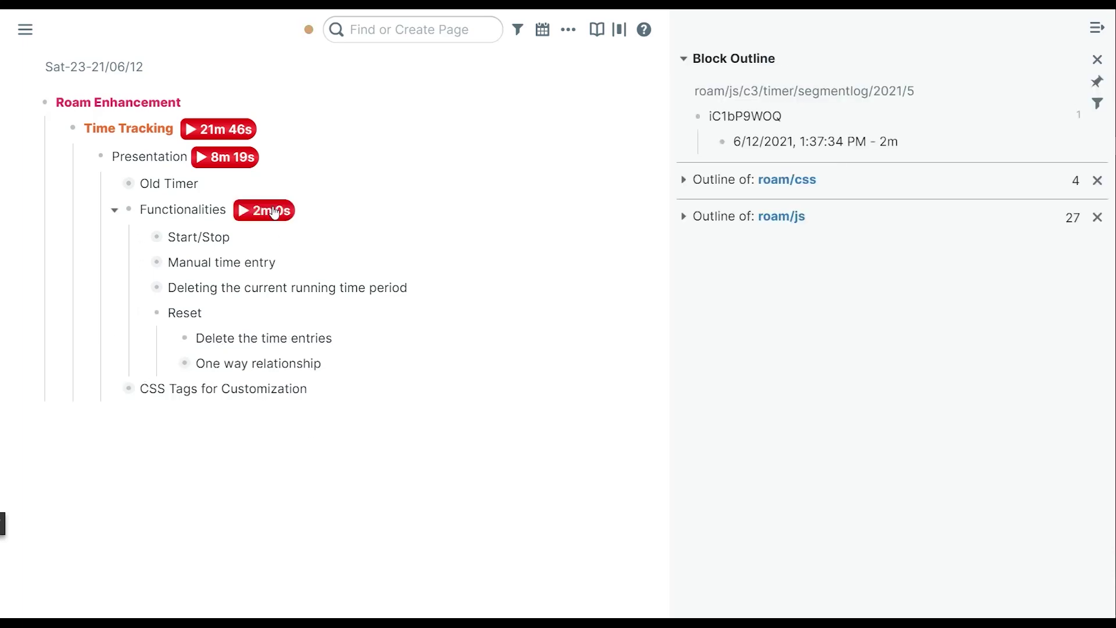
left_click(922, 141)
left_click_drag(932, 141, 685, 157)
key("BackSpace")
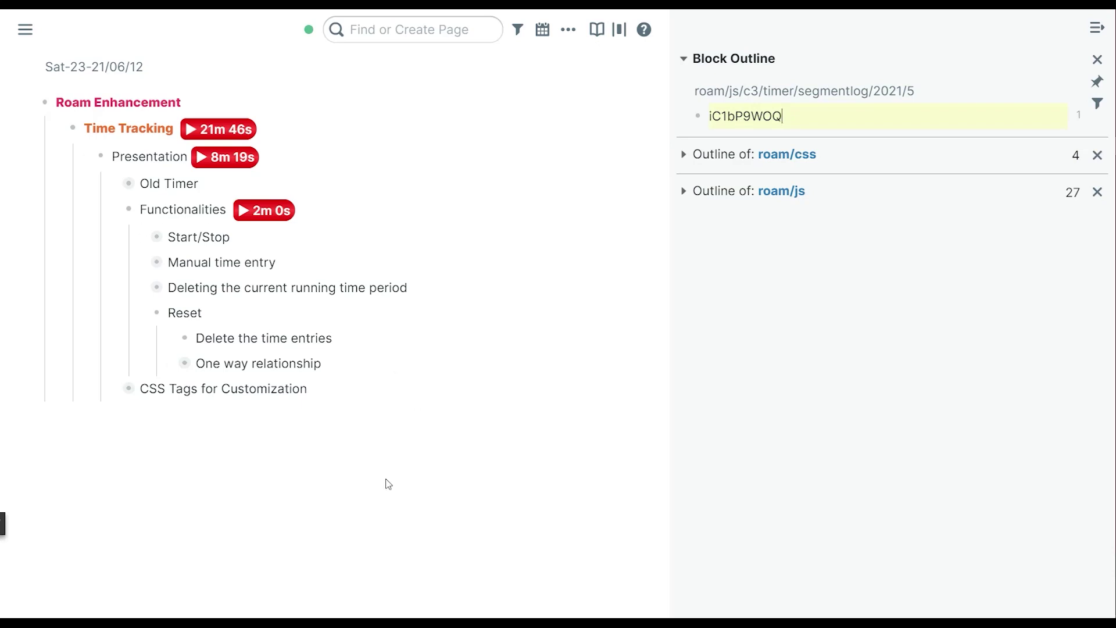
key("Escape")
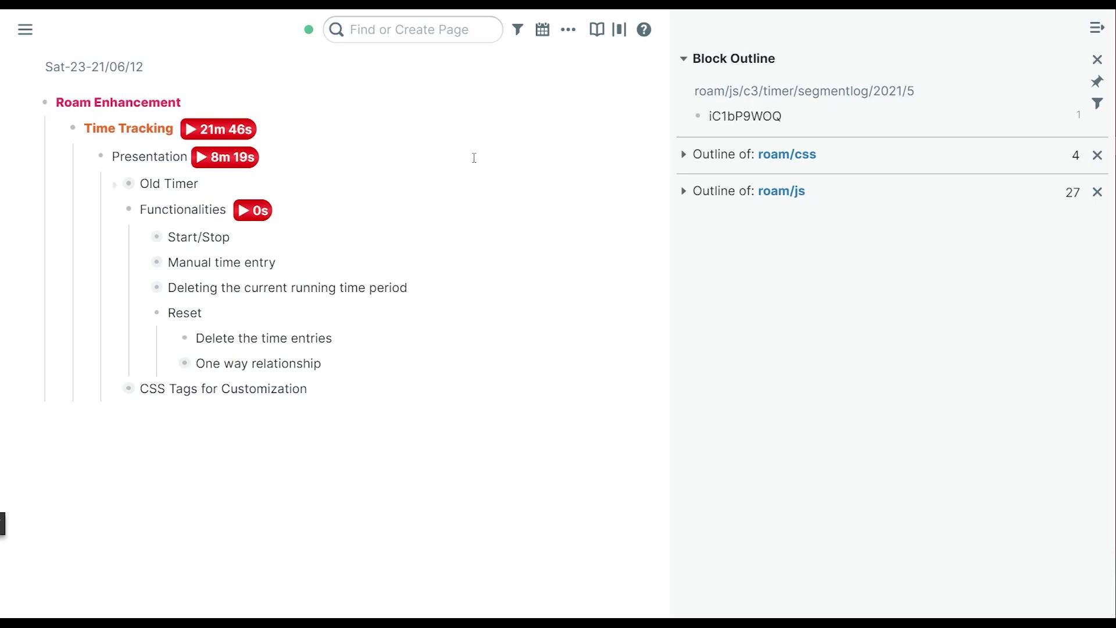
Check the Functionalities timer markup and select the whole segment-log block
left_click(370, 205)
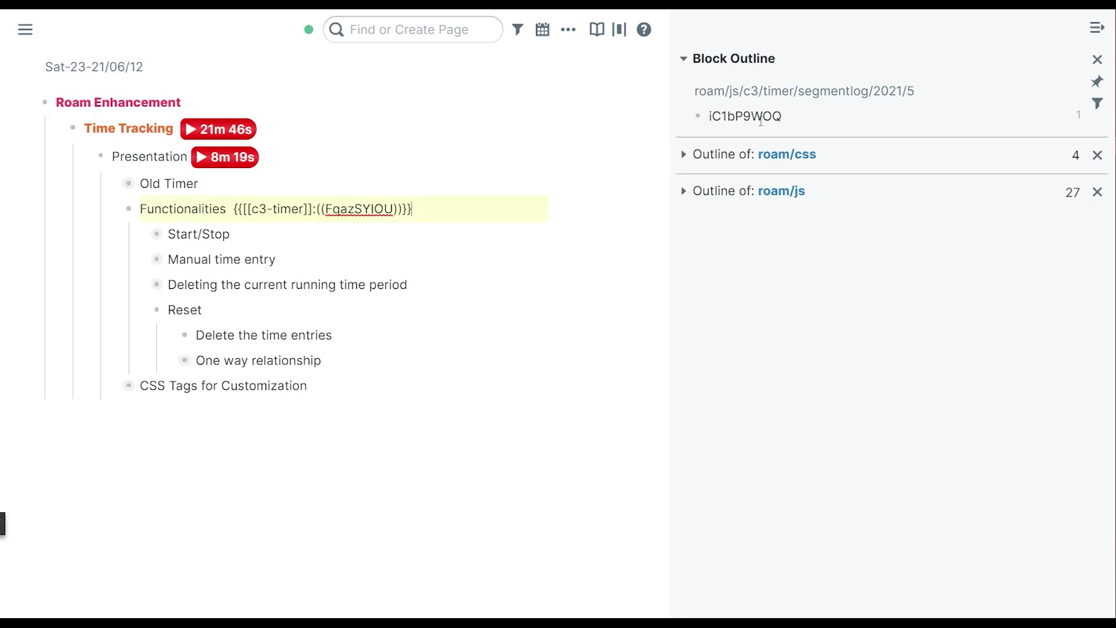
left_click(794, 117)
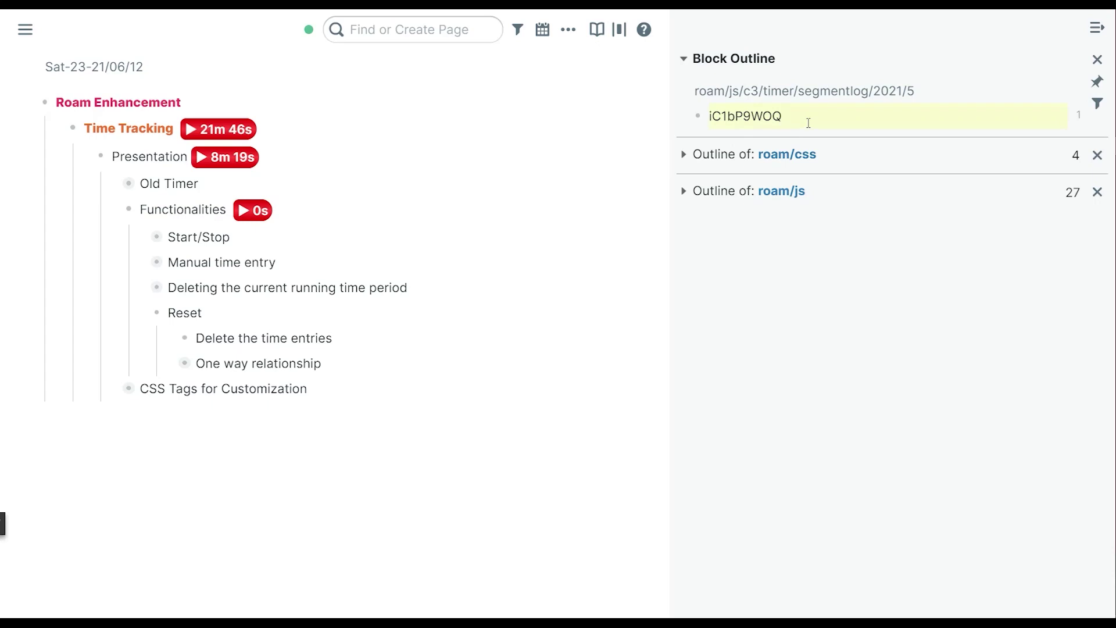
key("Escape")
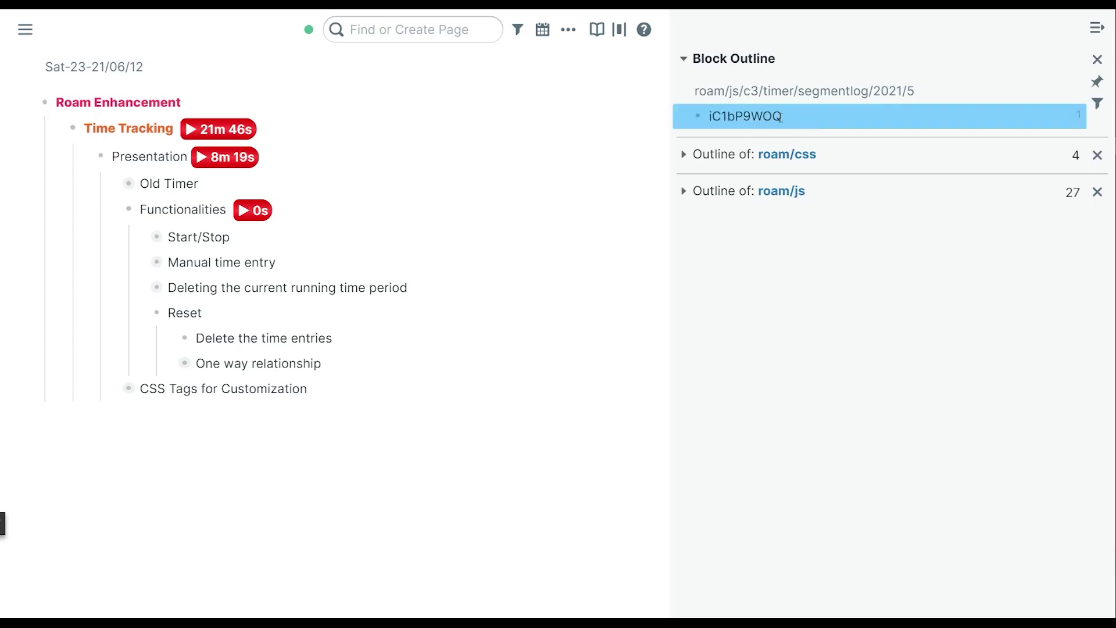
left_click(390, 208)
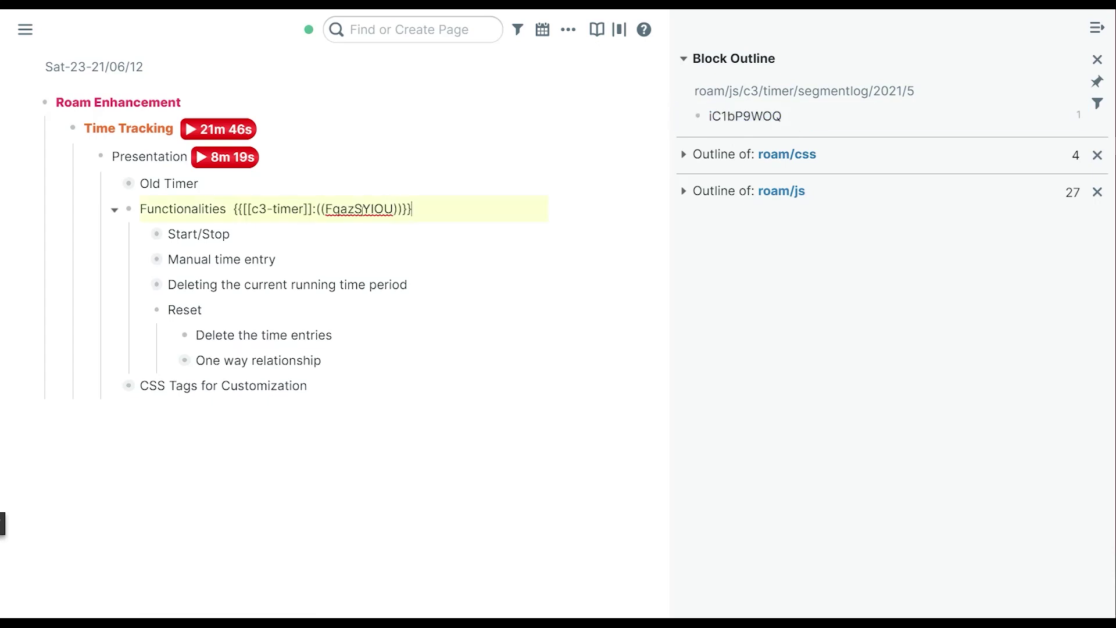
Delete the segment-log block and strip the reference id, leaving plain {{[[c3-timer]]}} markup
left_click(823, 116)
key("Escape")
key("Delete")
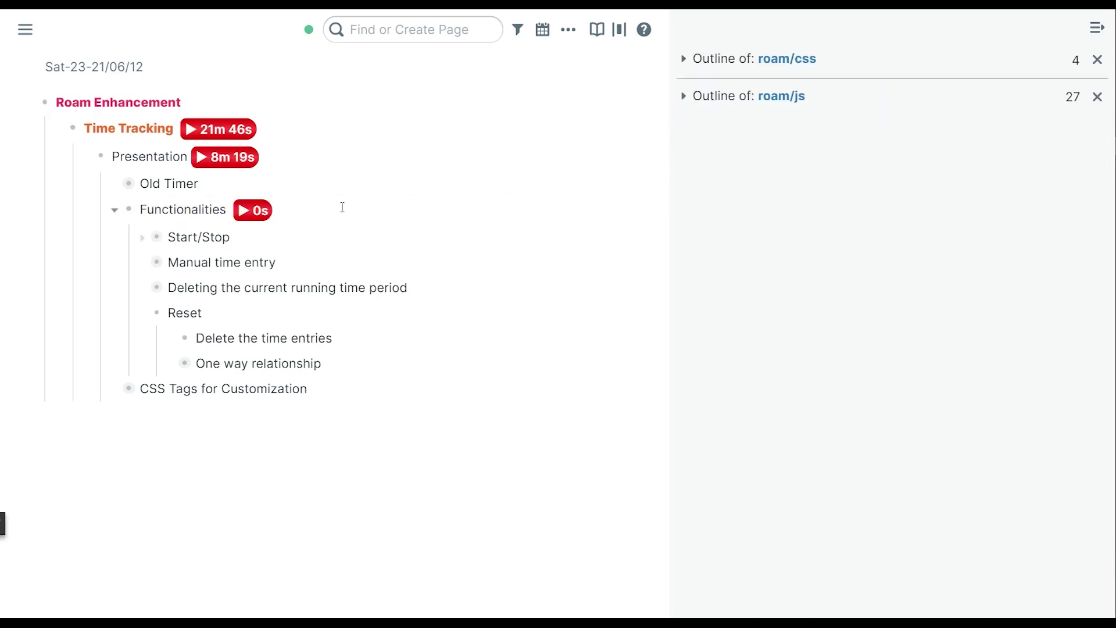
left_click(343, 207)
double_click(343, 211)
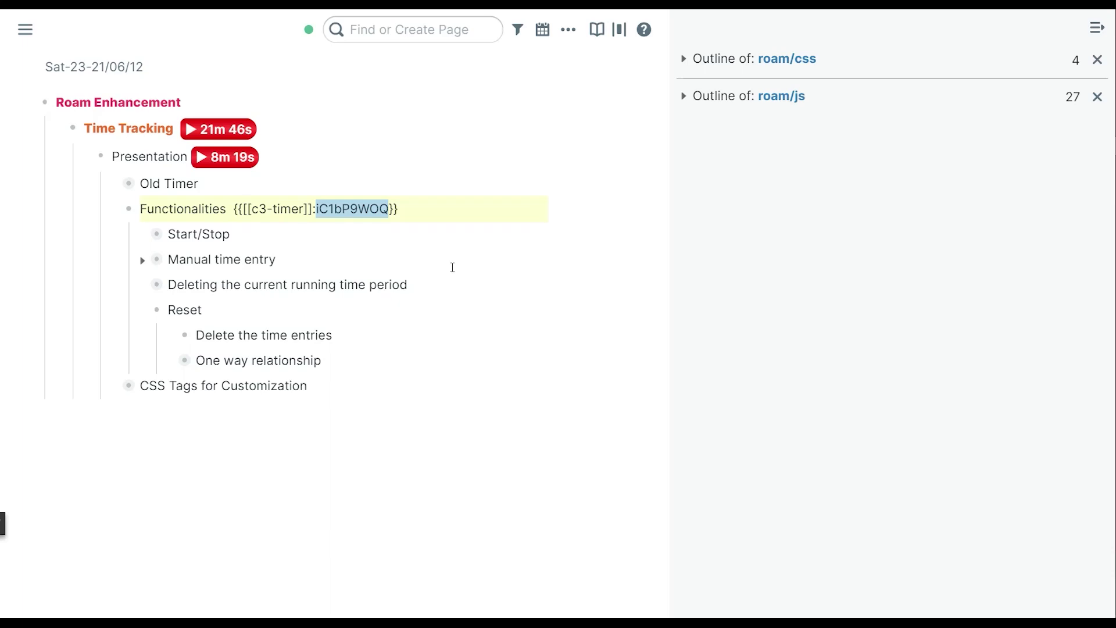
key("BackSpace")
key("BackSpace")
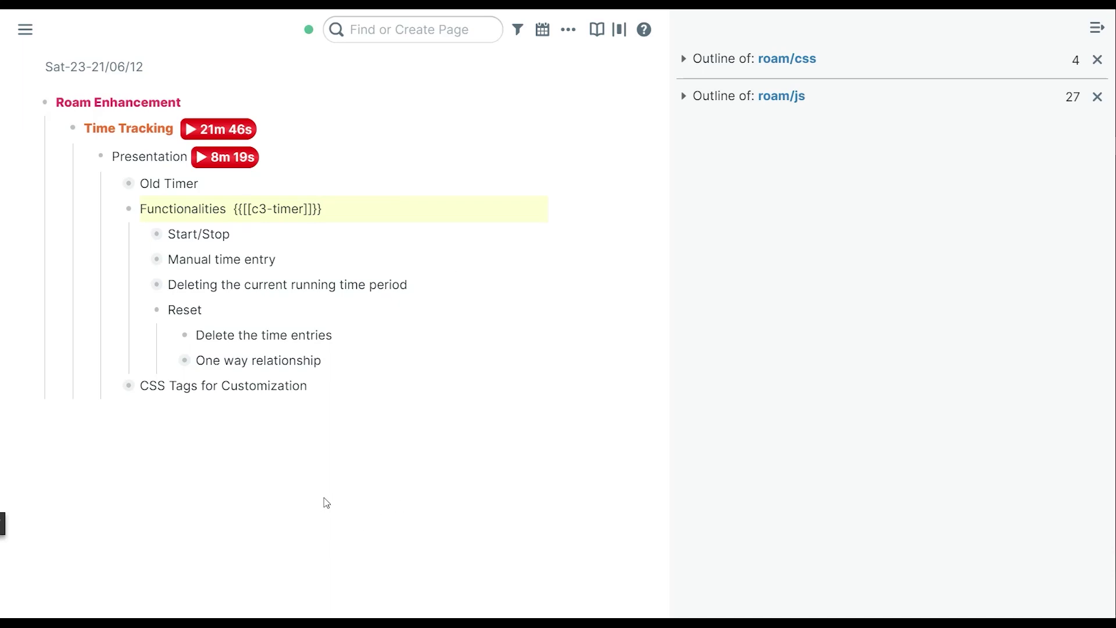
left_click(353, 486)
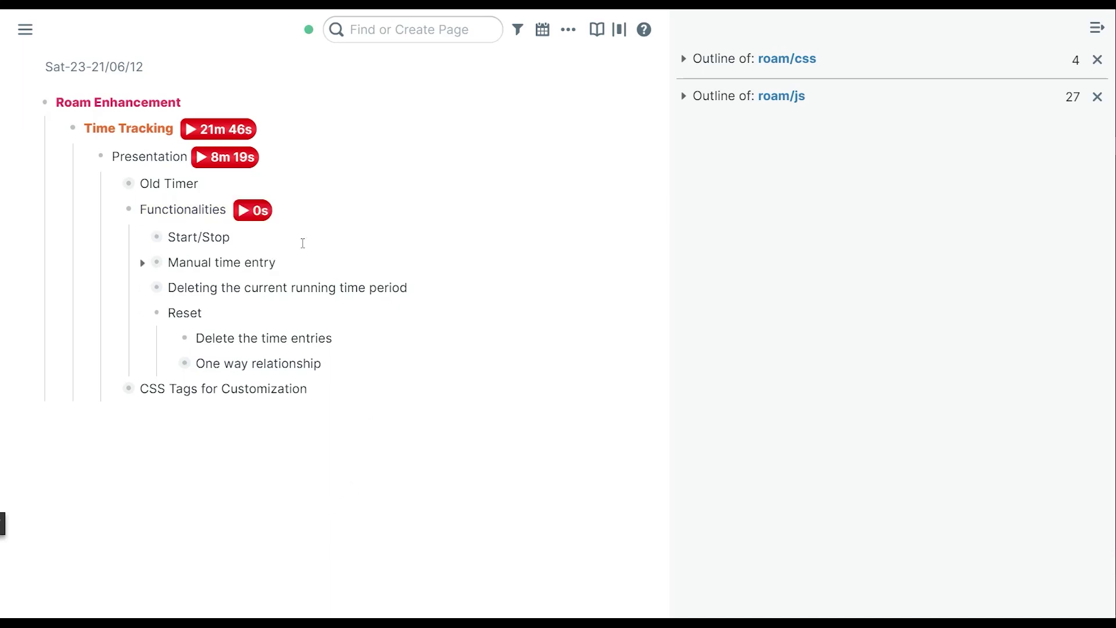
Run the timer briefly, delete its new 2s entry, and expand One way relationship
left_click(256, 214)
left_click(261, 216)
left_click(262, 216, "shift")
left_click(836, 137)
key("Escape")
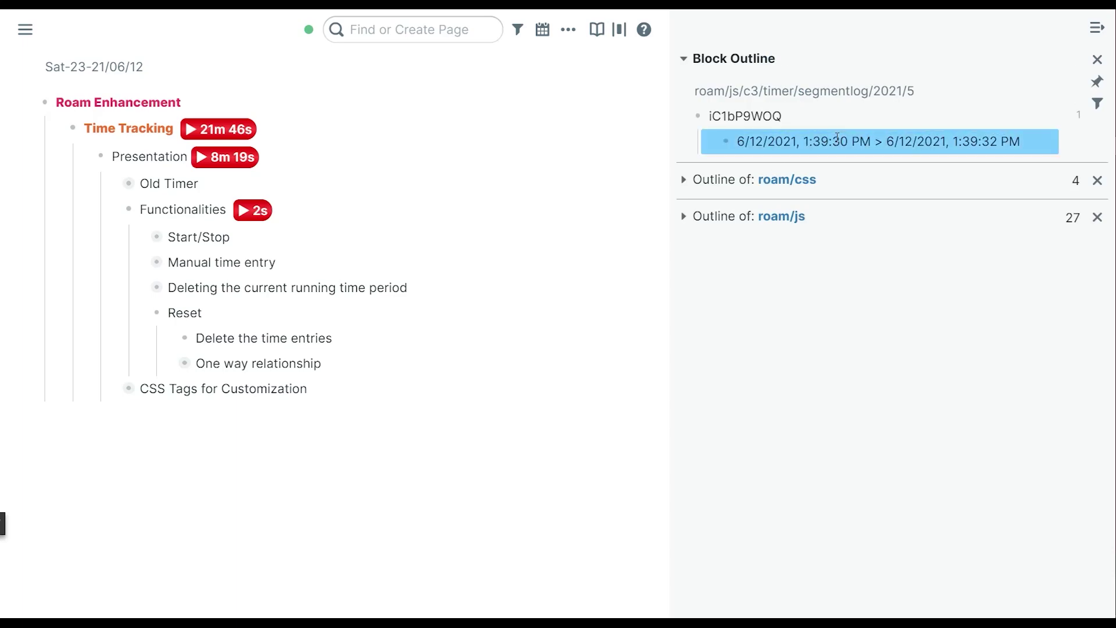
key("BackSpace")
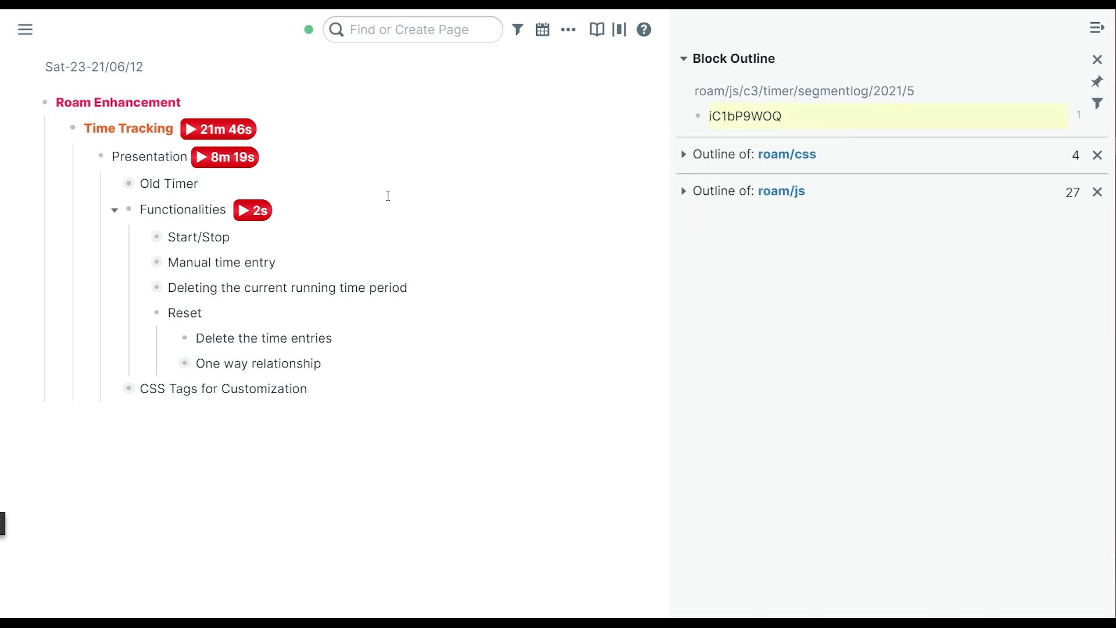
left_click(377, 200)
left_click(421, 483)
left_click(170, 365)
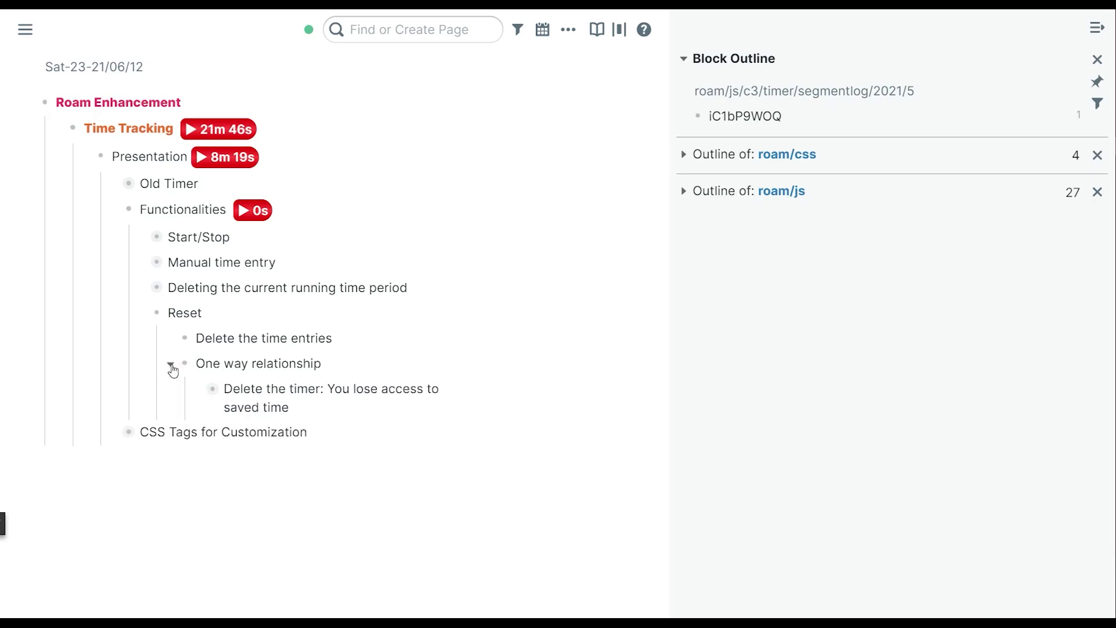
Run the Functionalities timer briefly, then delete the reference part from its timer markup
left_click(260, 212)
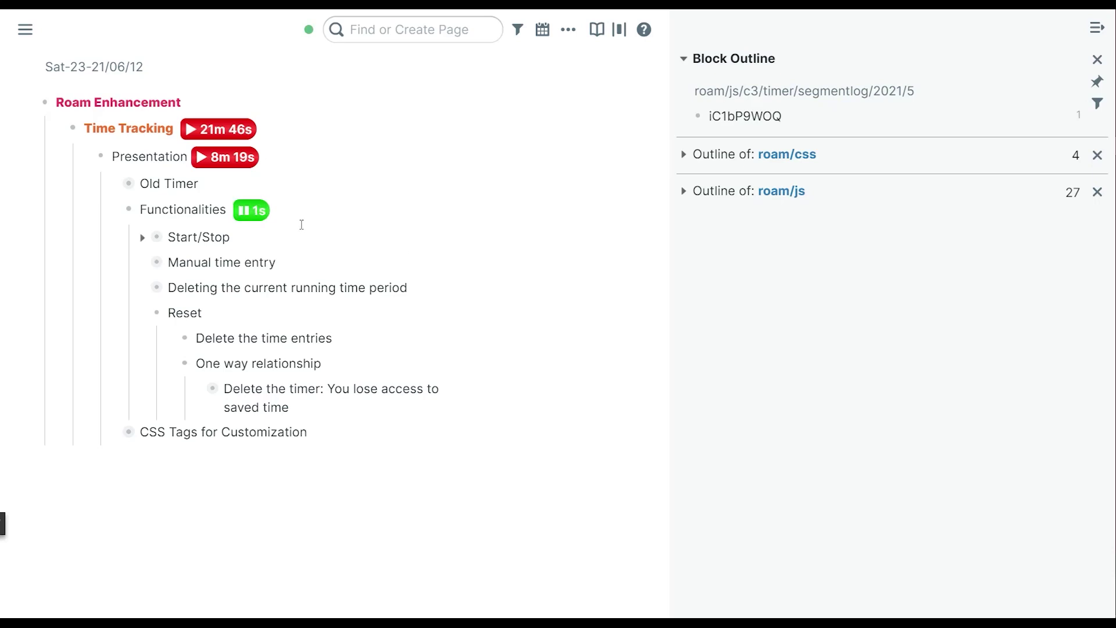
left_click(262, 215)
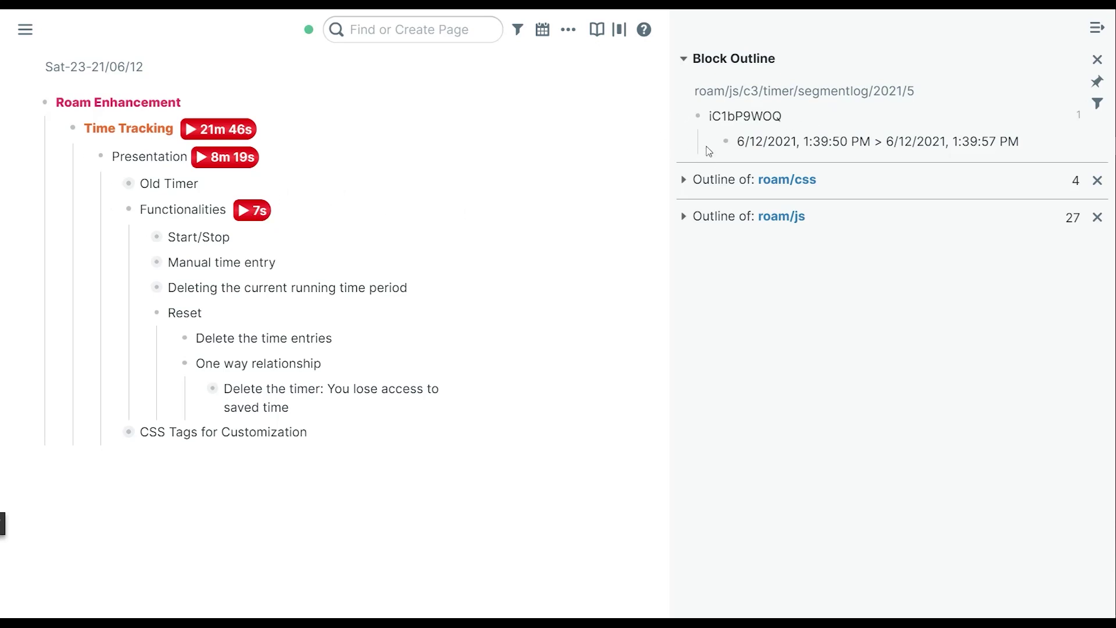
left_click(366, 207)
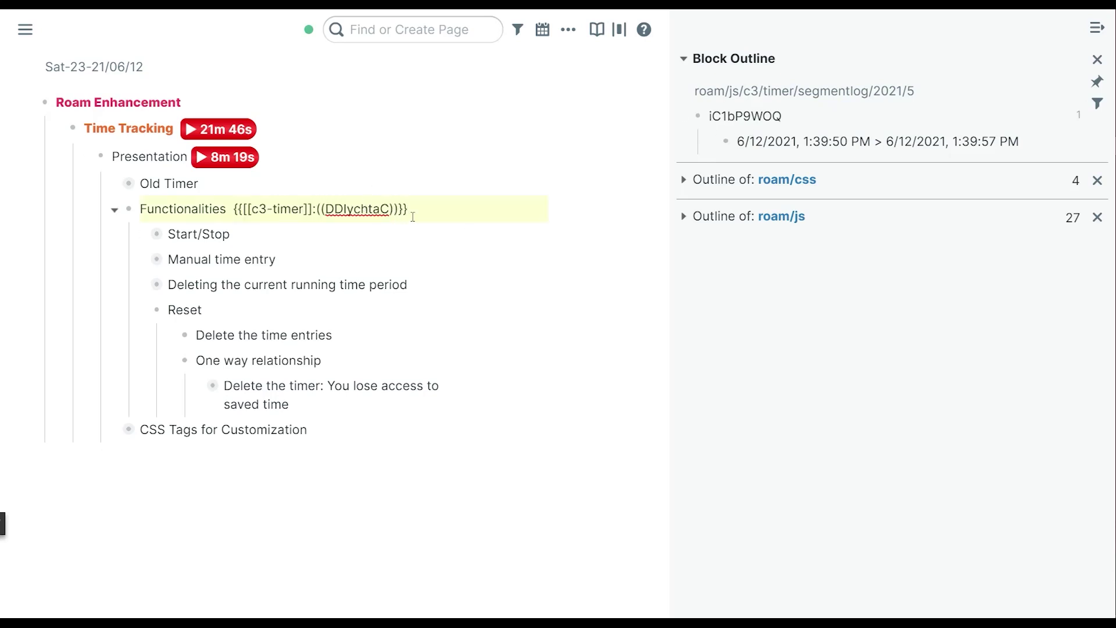
key("shift+Left")
key("ctrl+shift+Left")
key("shift+Right")
key("shift+Right")
key("BackSpace")
left_click(367, 237)
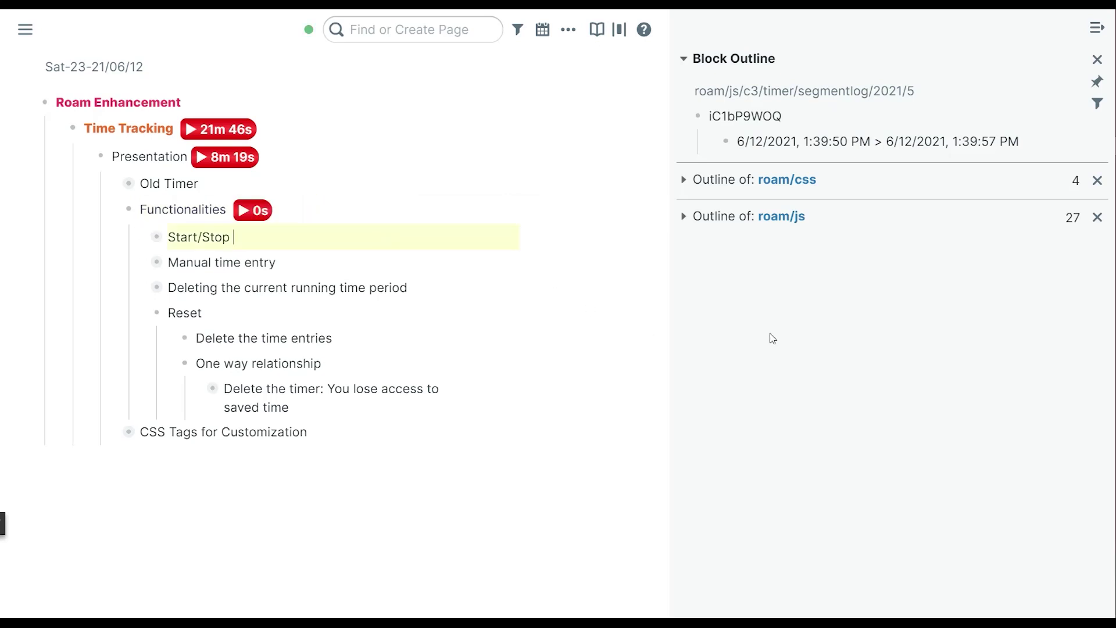
Edit the logged time entry and the segment-log block, then clear the selection
left_click(860, 142)
left_click(765, 117)
key("Escape")
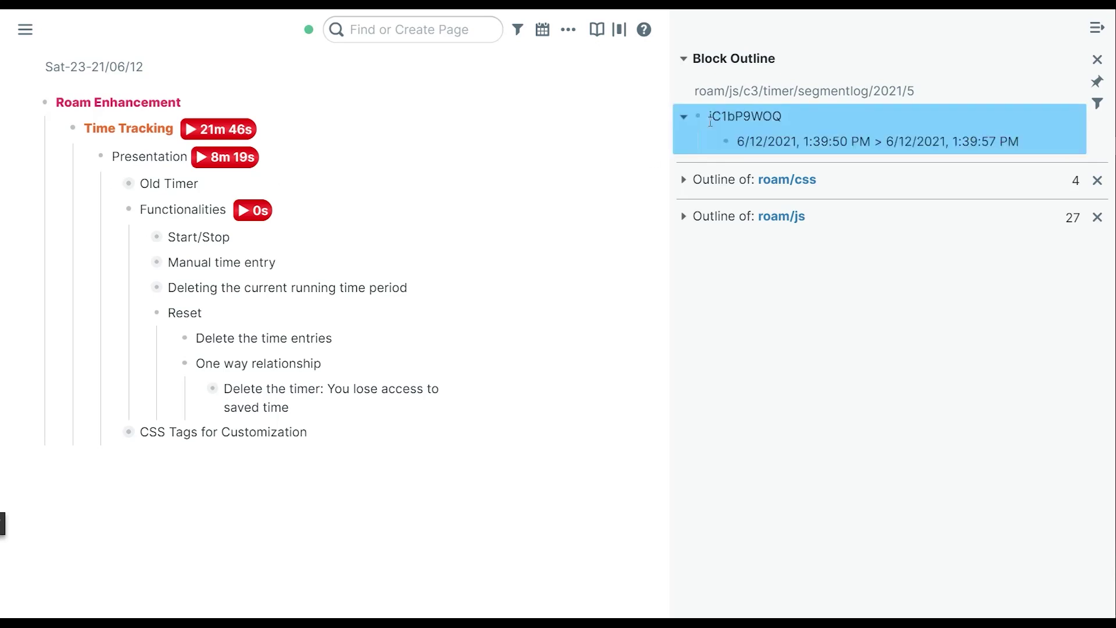
left_click(825, 141)
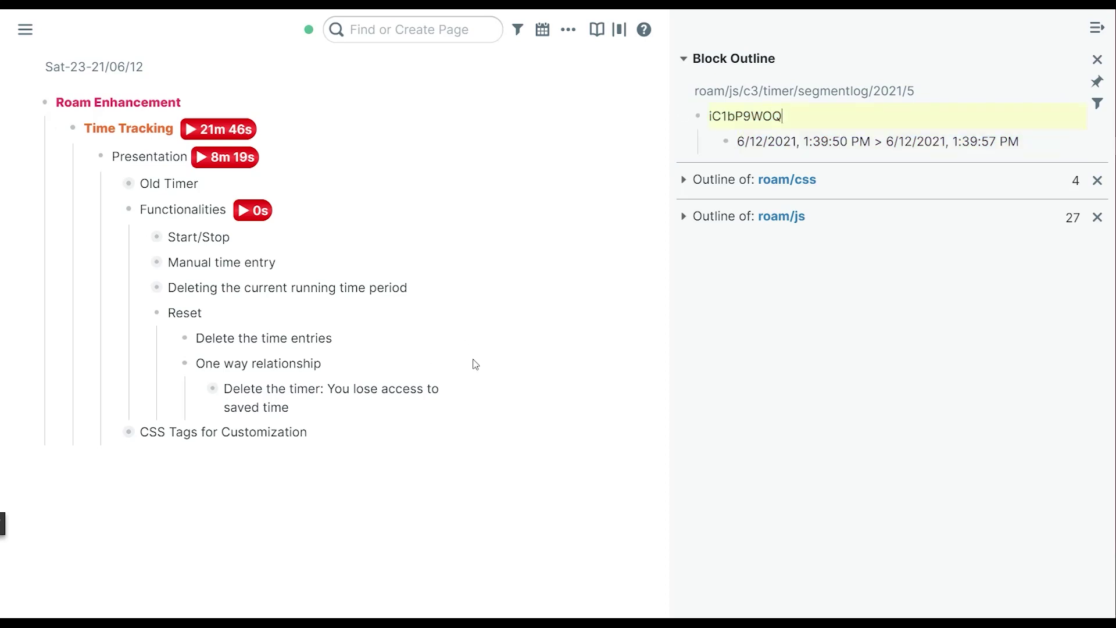
Replace the Functionalities c3-timer macro with a fresh Enhanced Timer inserted via ;;, reading 0s
left_click(368, 206)
left_click_drag(356, 211, 233, 206)
key("BackSpace")
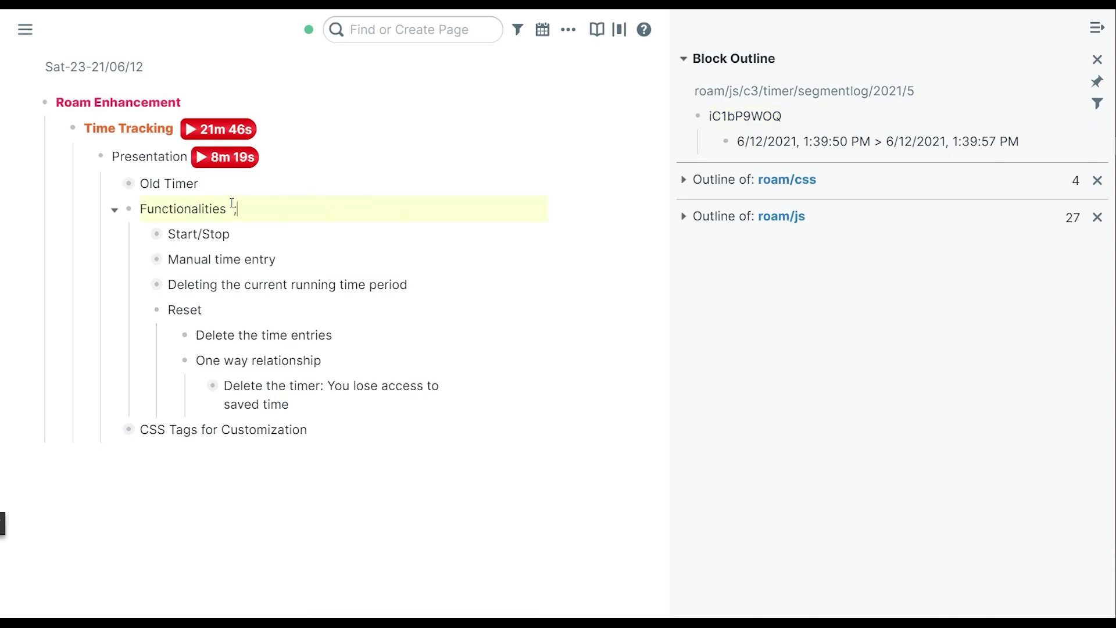
type(";;")
key("Return")
left_click(292, 523)
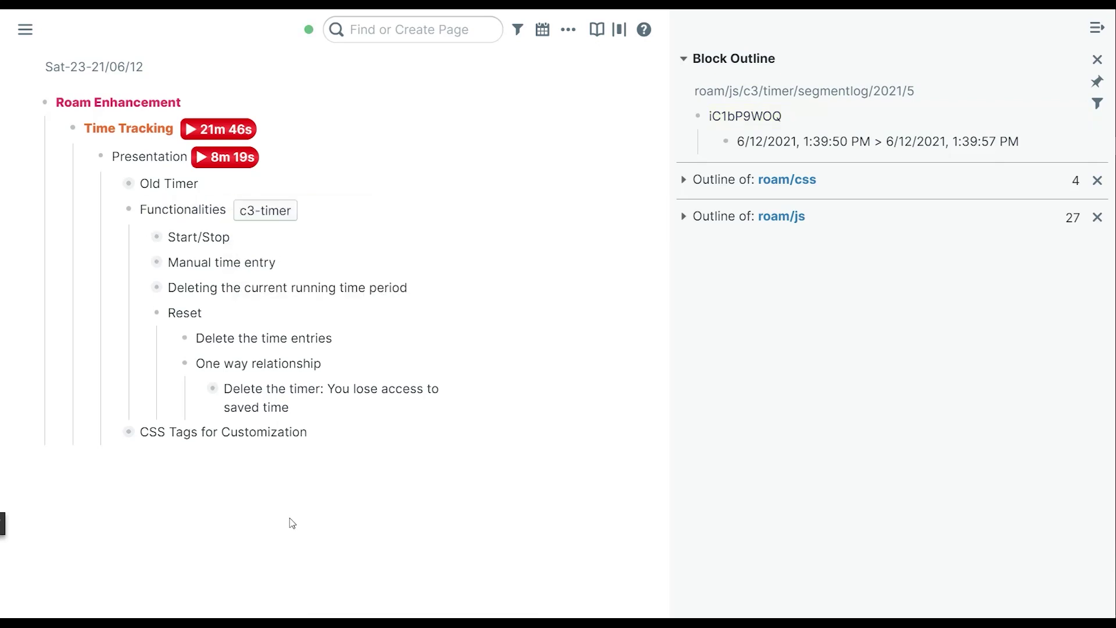
Close the segment-log sidebar, expand Delete the timer, and move the 21m 46s timer onto Roam Enhancement
left_click(1098, 59)
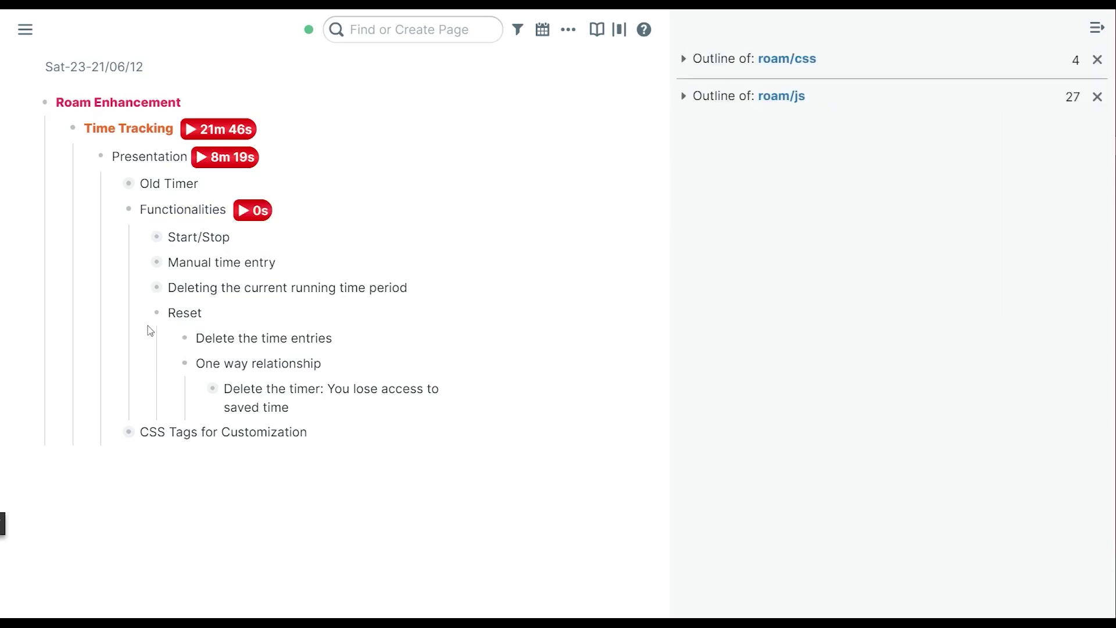
left_click(197, 392)
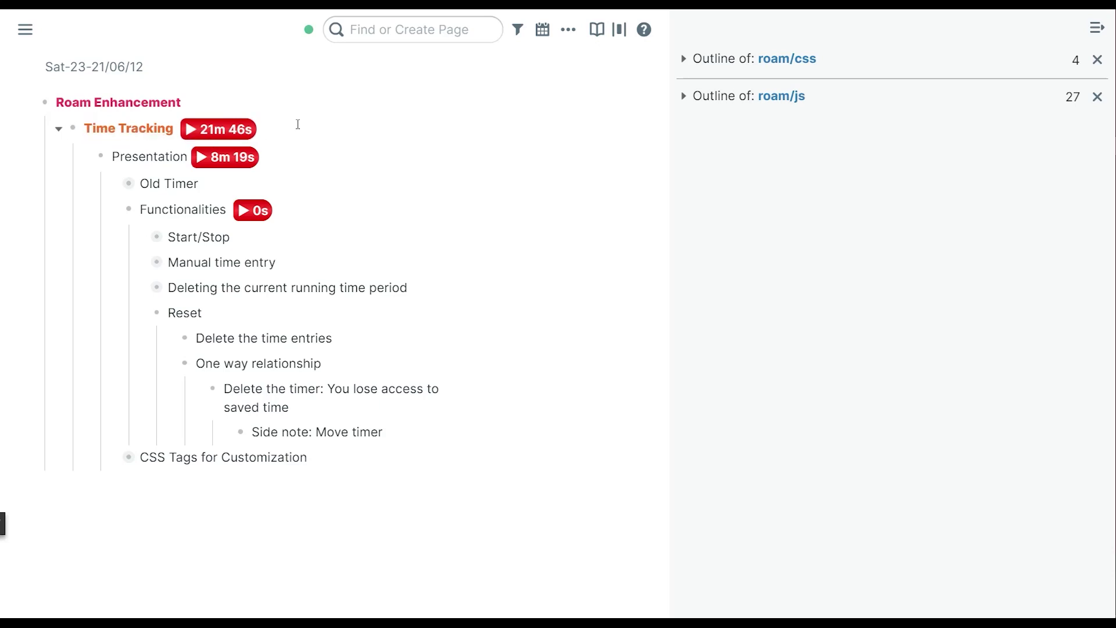
left_click(298, 124)
left_click_drag(408, 127, 228, 126)
key("BackSpace")
key("Up")
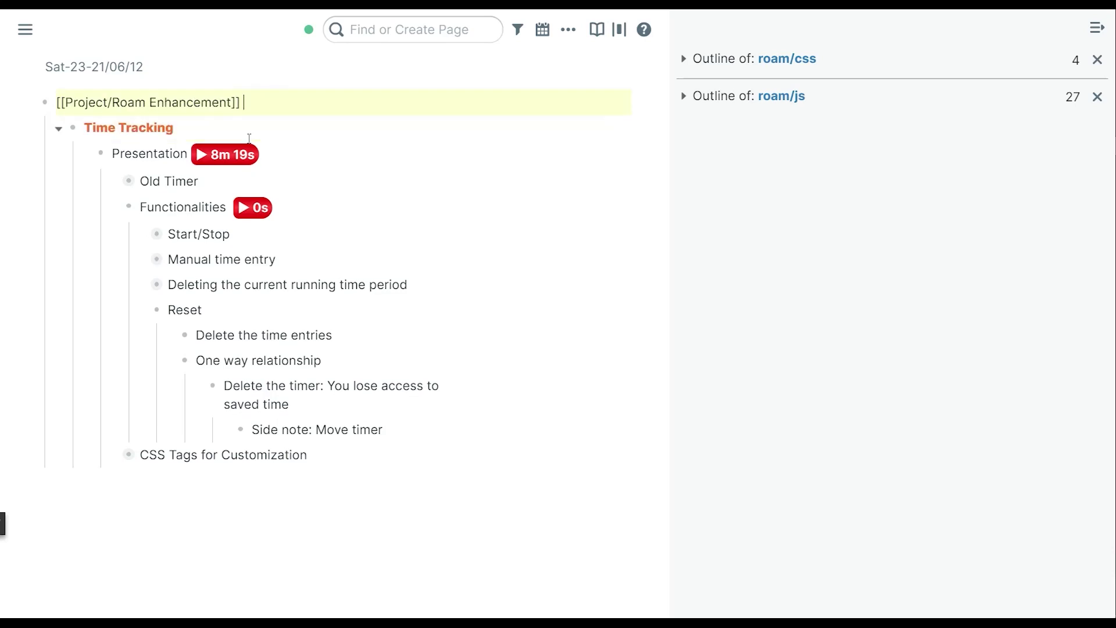
type("{{[[c3-timer]]:((x5s7CVxMo))}}")
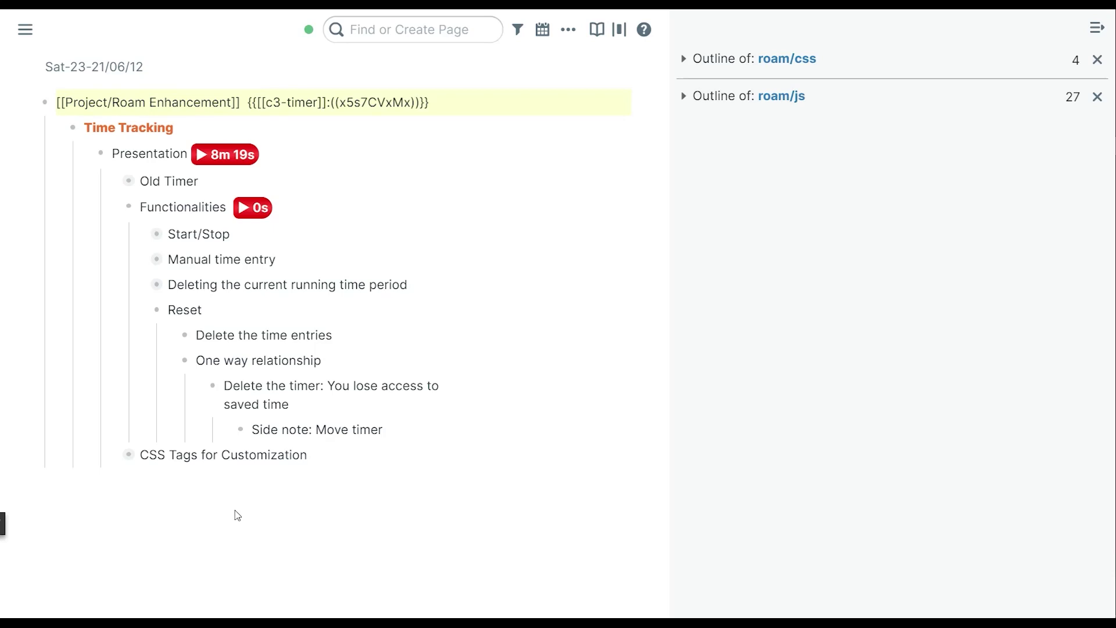
left_click(243, 513)
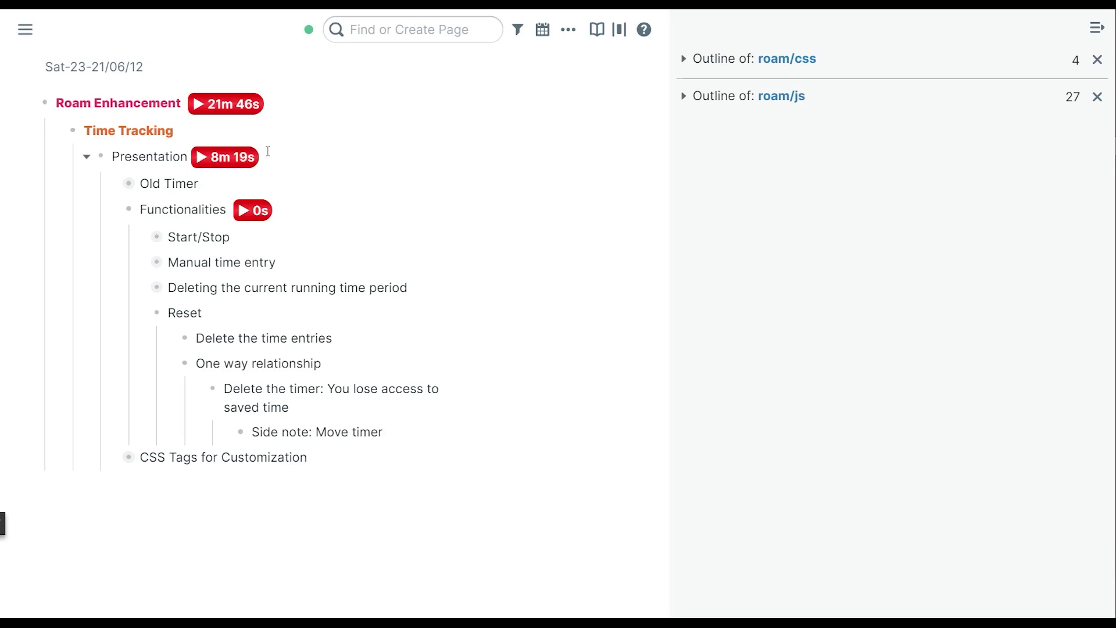
Change the second time entry's start from 1:41:24 to 1:30:00, bringing the timer to 33m 15s
left_click(238, 113)
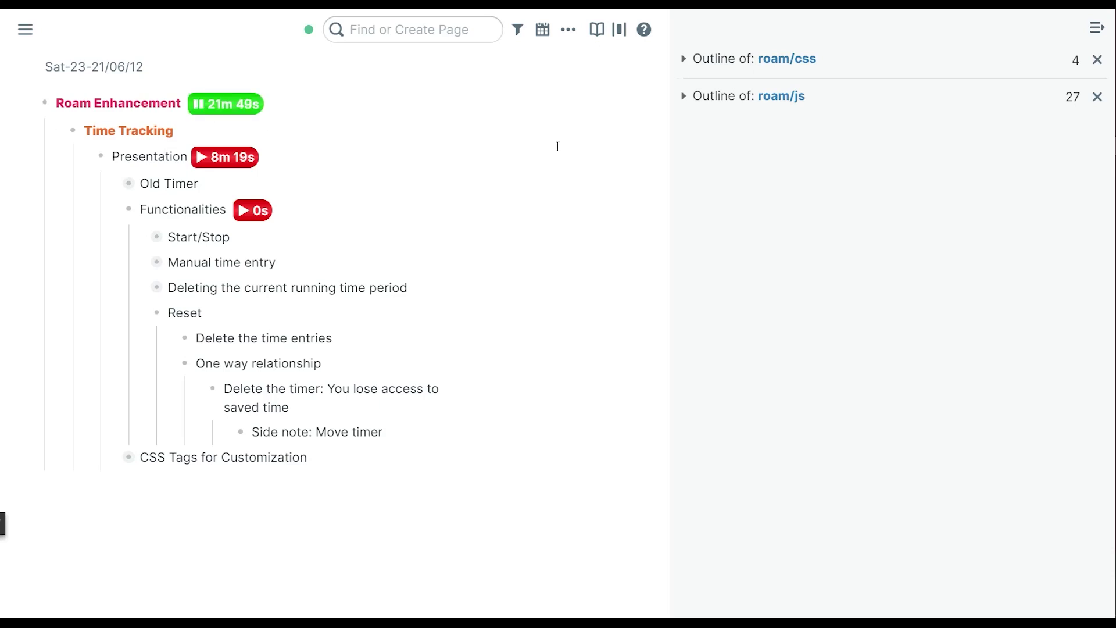
left_click(244, 111)
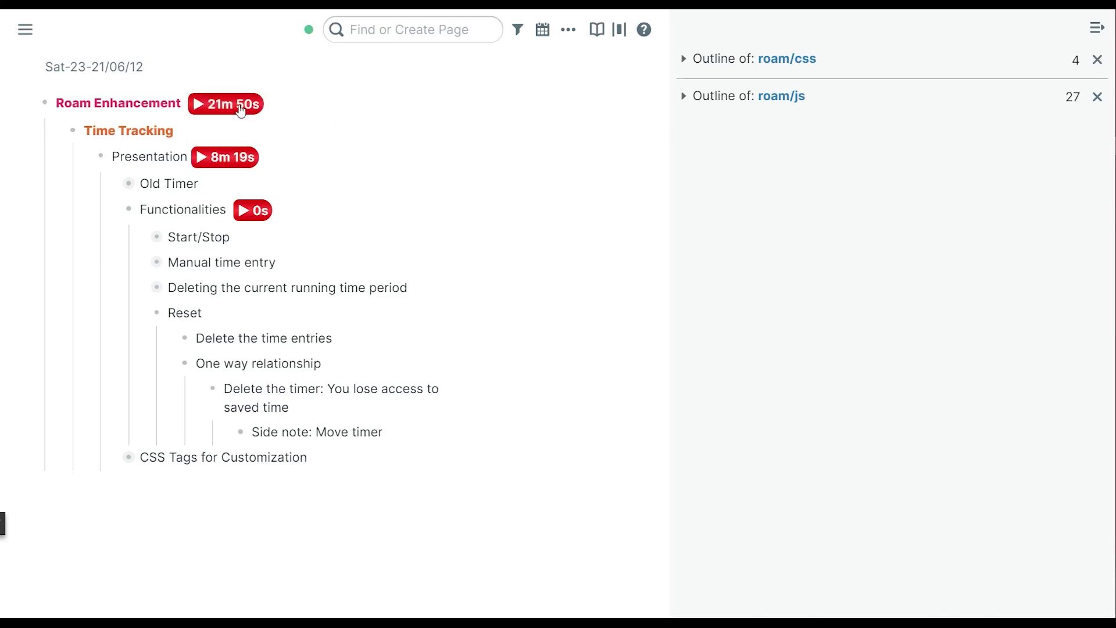
left_click(242, 112, "shift")
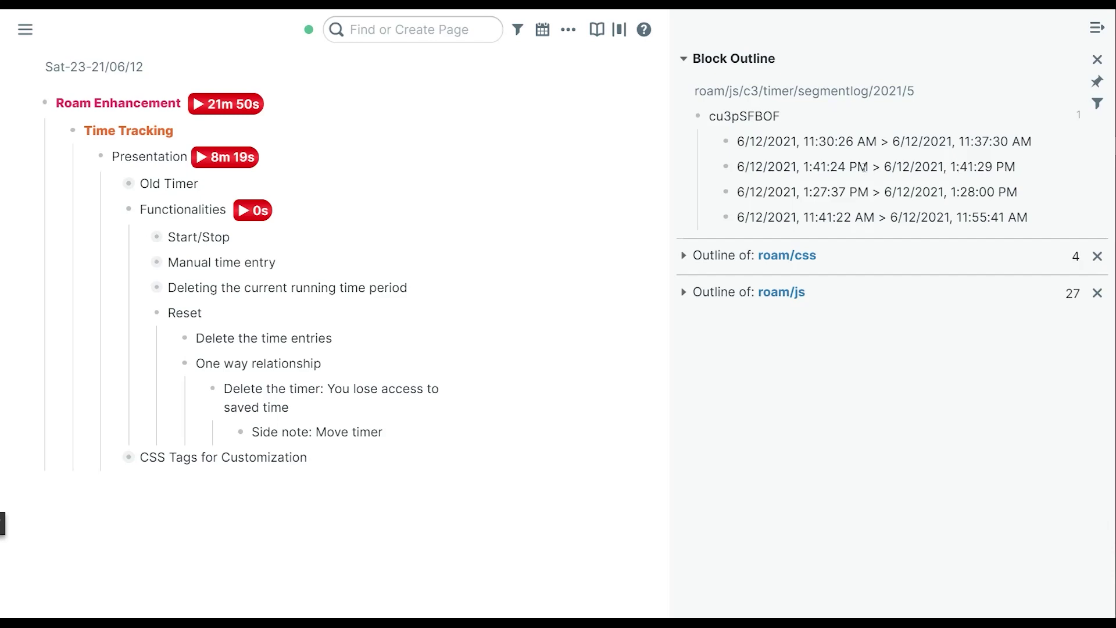
left_click_drag(845, 167, 813, 168)
type("30")
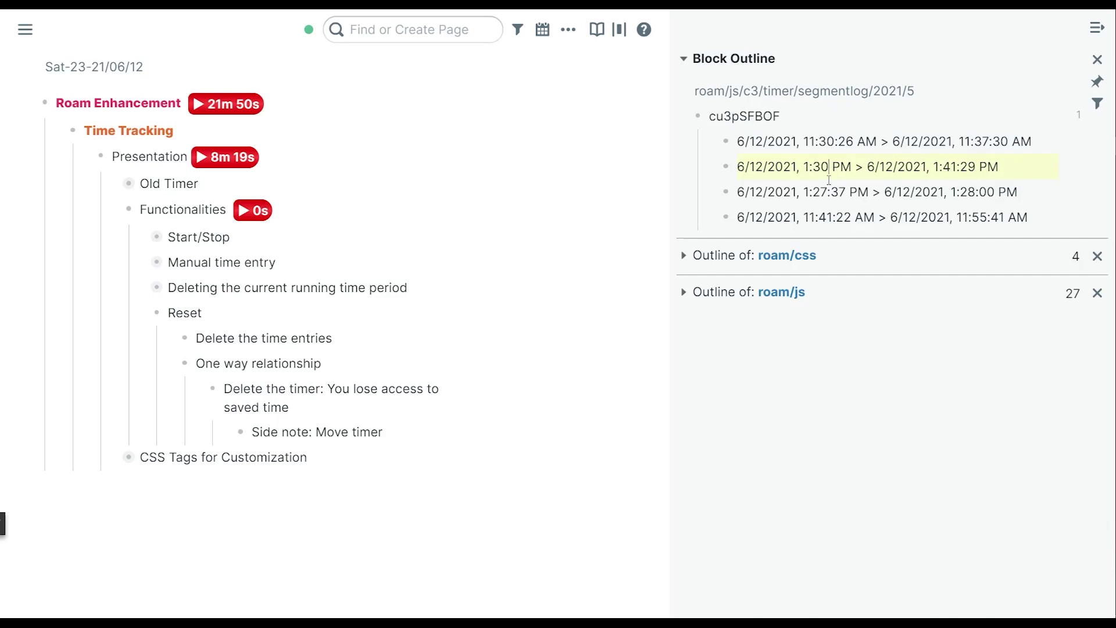
type(":00")
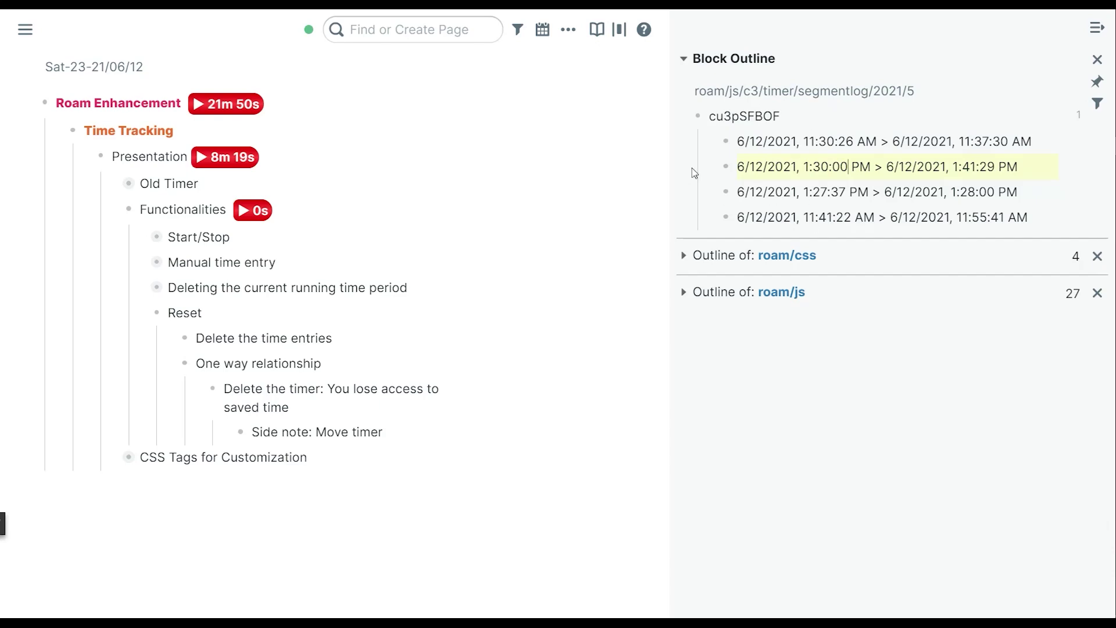
key("Escape")
left_click(329, 104)
left_click(314, 134)
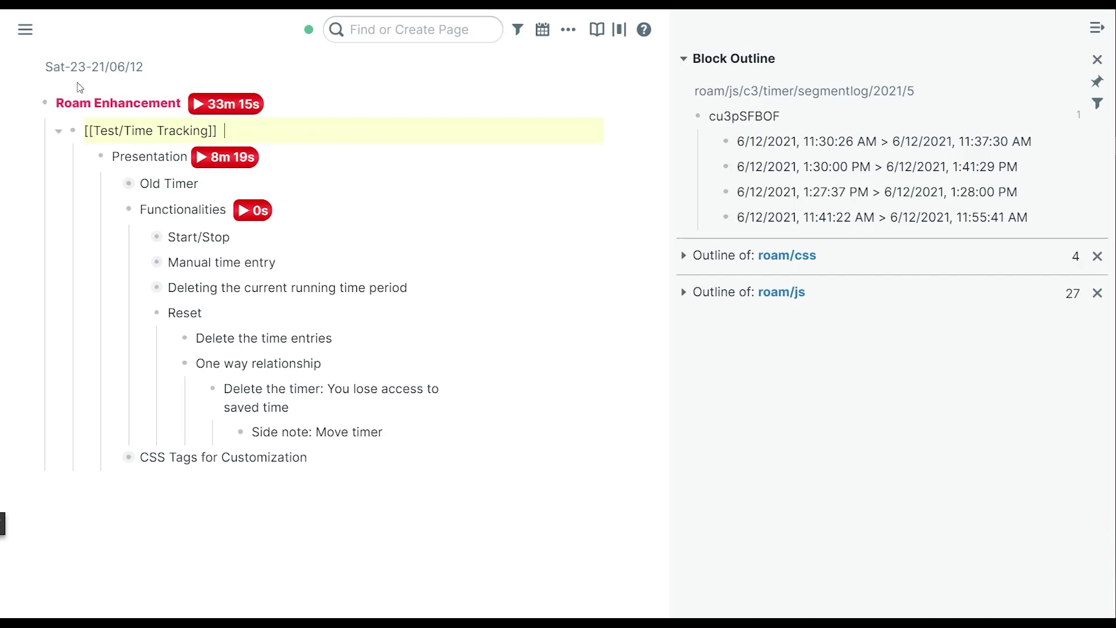
Collapse the Reset and Functionalities blocks
left_click(187, 546)
left_click(144, 315)
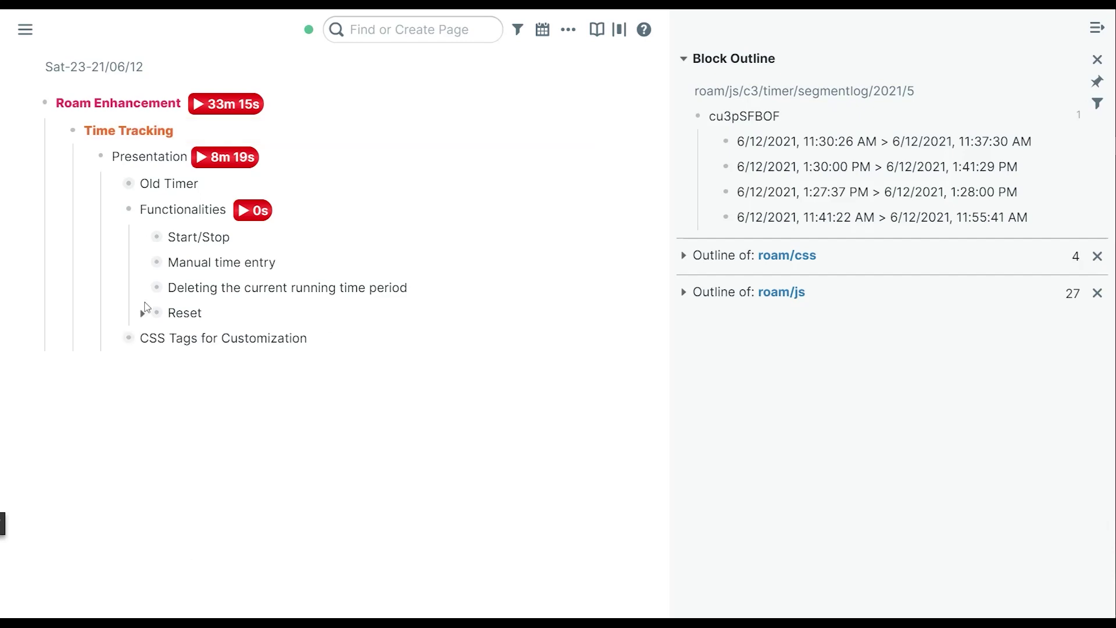
left_click(114, 213)
Delete the timer macros from Functionalities and Presentation, then expand CSS Tags for Customization
left_click(349, 211)
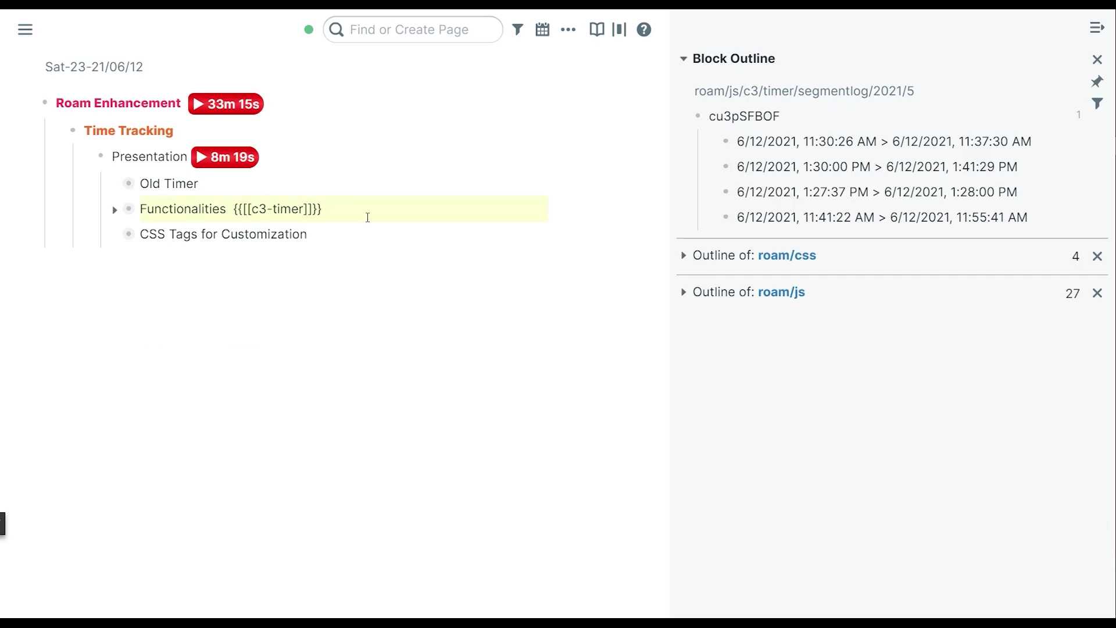
key("BackSpace")
key("BackSpace")
key("BackSpace")
key("BackSpace")
key("BackSpace")
key("BackSpace")
key("BackSpace")
key("BackSpace")
key("BackSpace")
key("BackSpace")
key("BackSpace")
key("BackSpace")
key("BackSpace")
key("BackSpace")
key("BackSpace")
key("BackSpace")
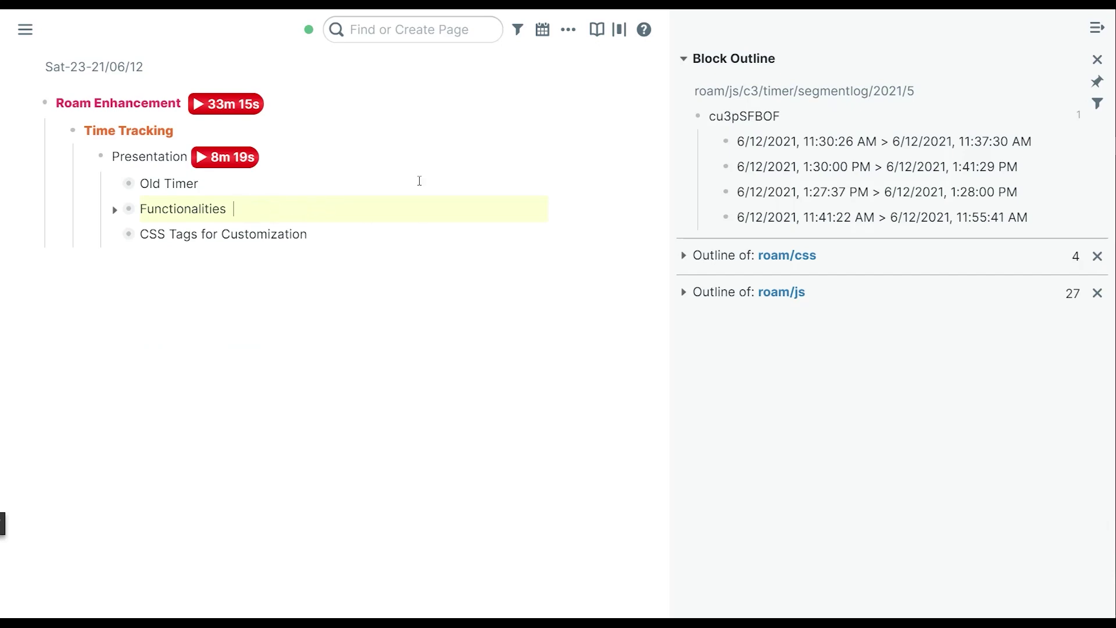
left_click(341, 154)
left_click_drag(366, 154, 193, 154)
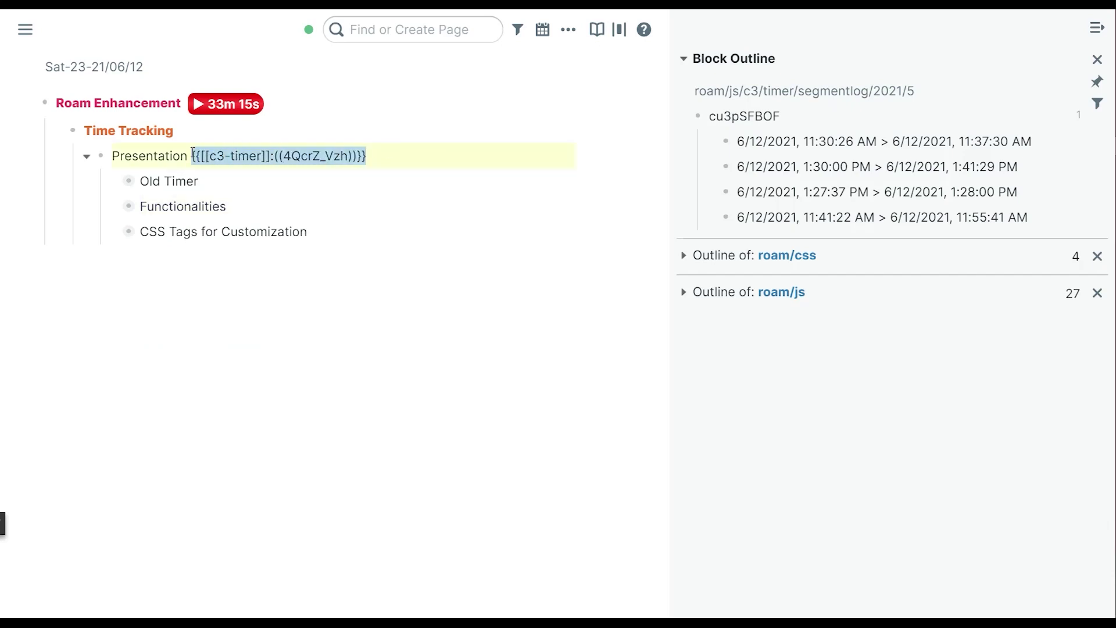
key("BackSpace")
left_click(199, 307)
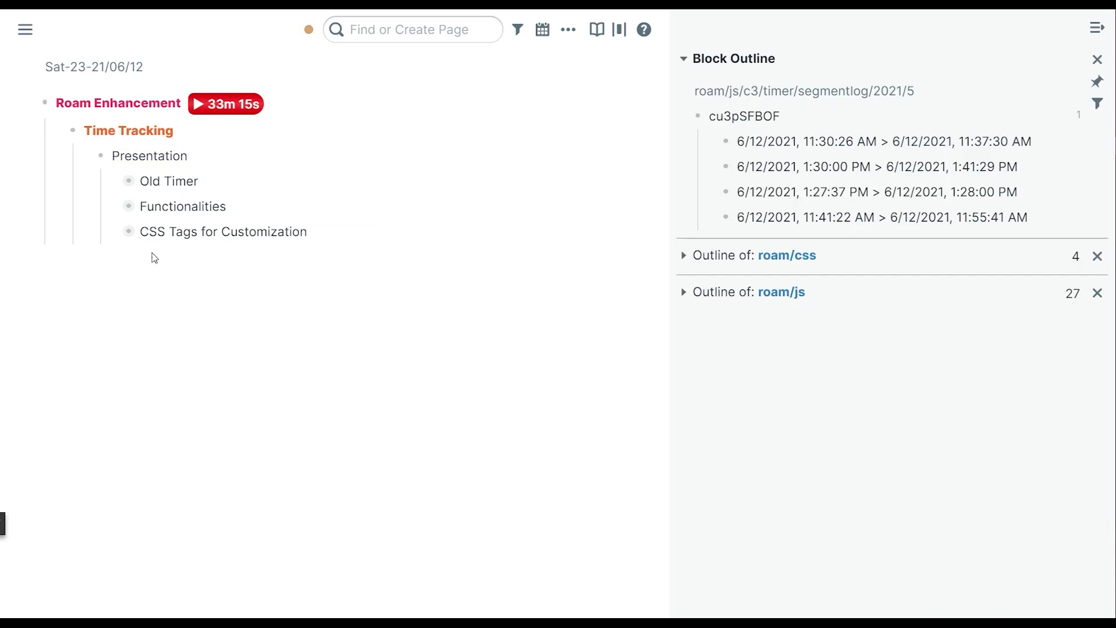
left_click(114, 233)
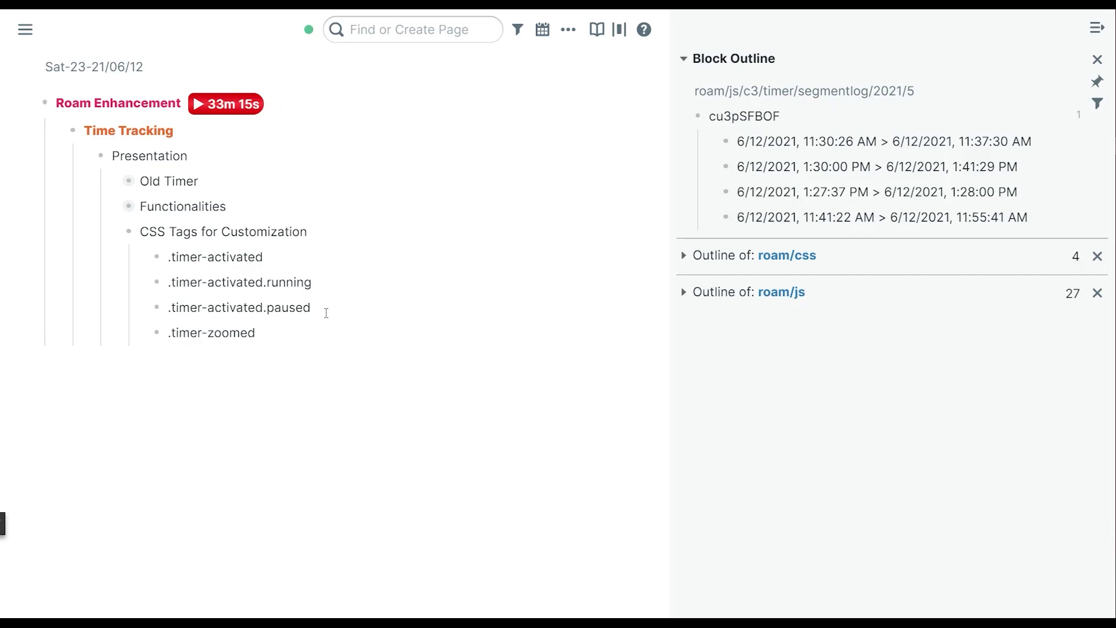
Highlight the running and paused class names, log a 1:43:13–1:43:19 PM timer run, and zoom into Time Tracking
left_click_drag(323, 308, 177, 300)
left_click_drag(327, 284, 170, 283)
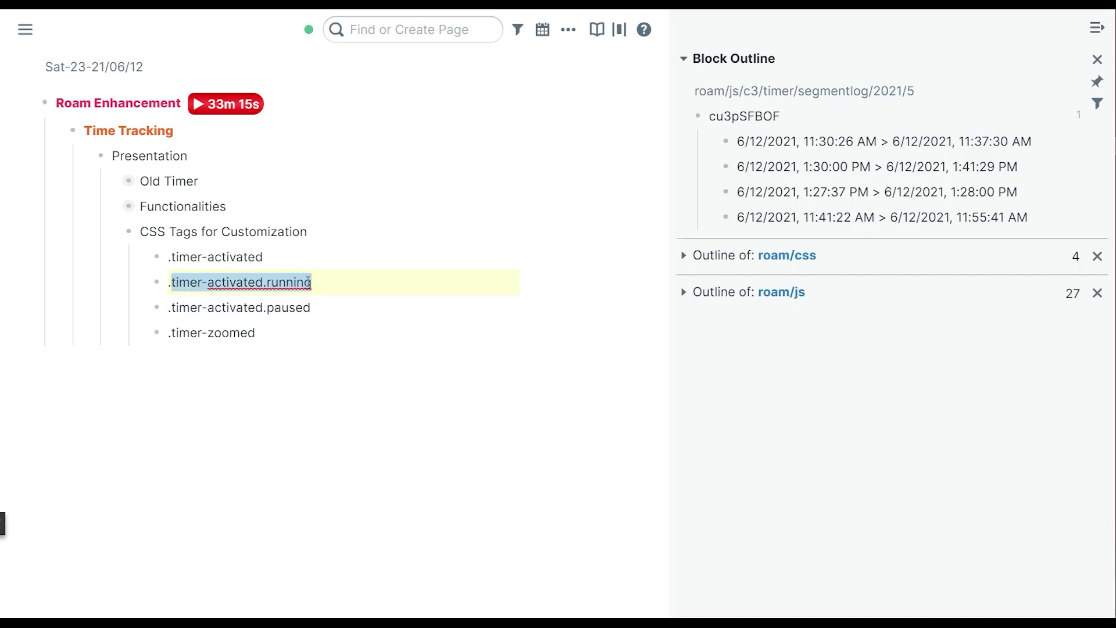
left_click(226, 108)
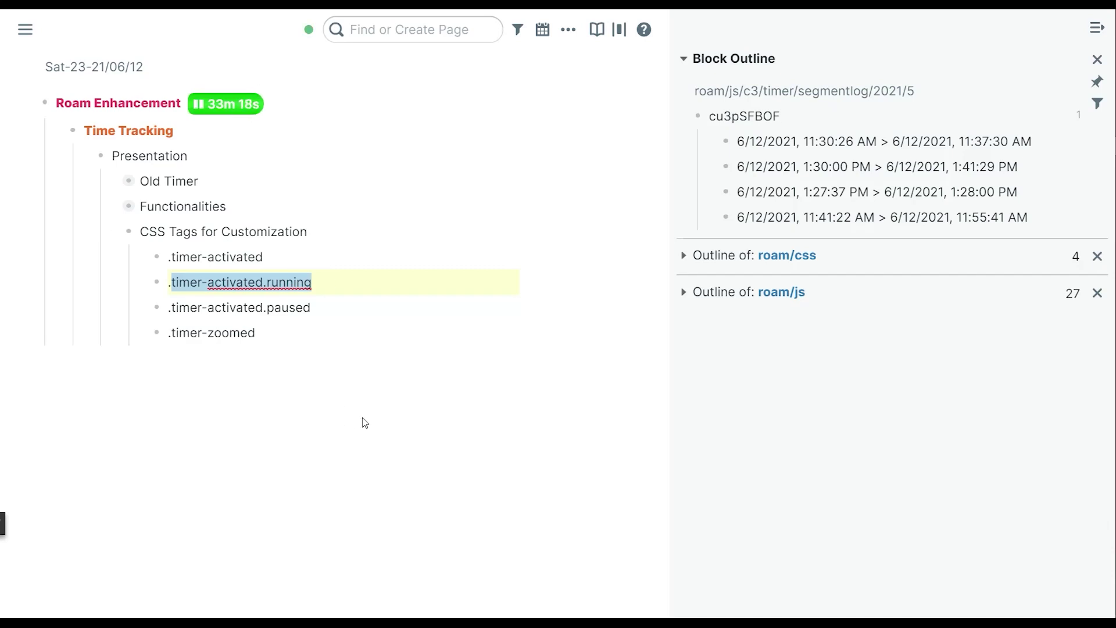
left_click(282, 307)
left_click(250, 105)
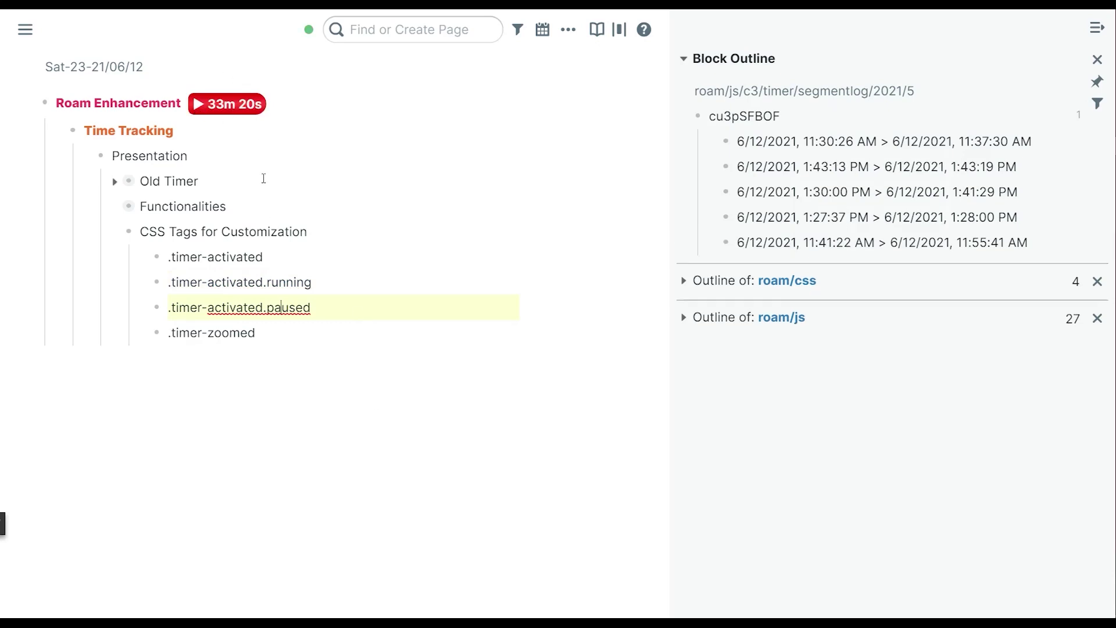
left_click(285, 336)
left_click(72, 131)
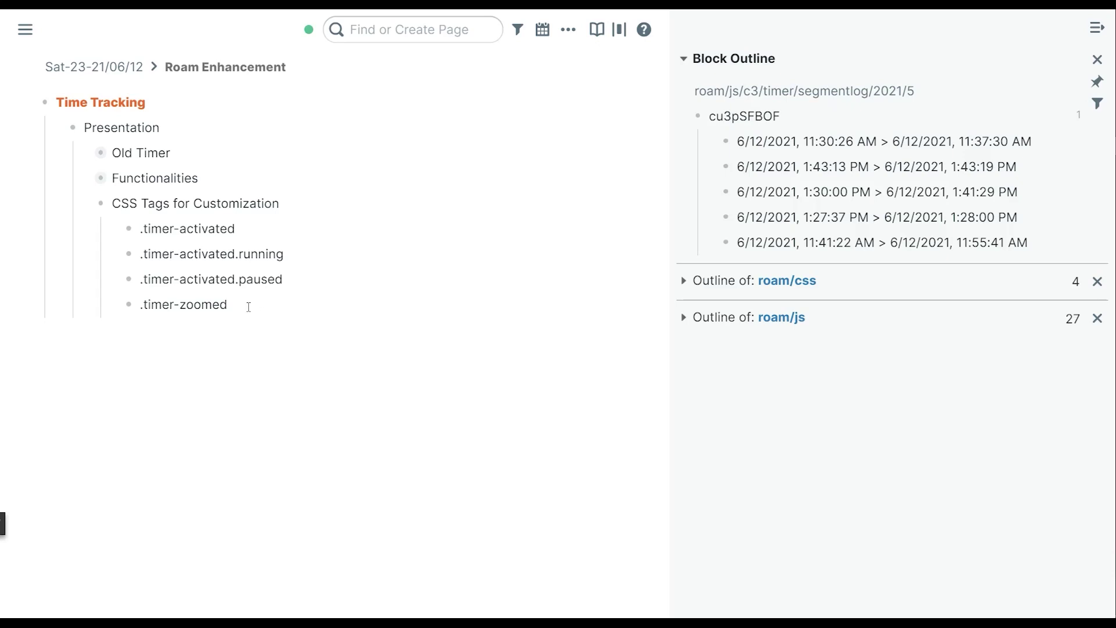
Expand roam/css in the sidebar, scroll through the C3 - Timer rules, and fold them under their heading
left_click(684, 282)
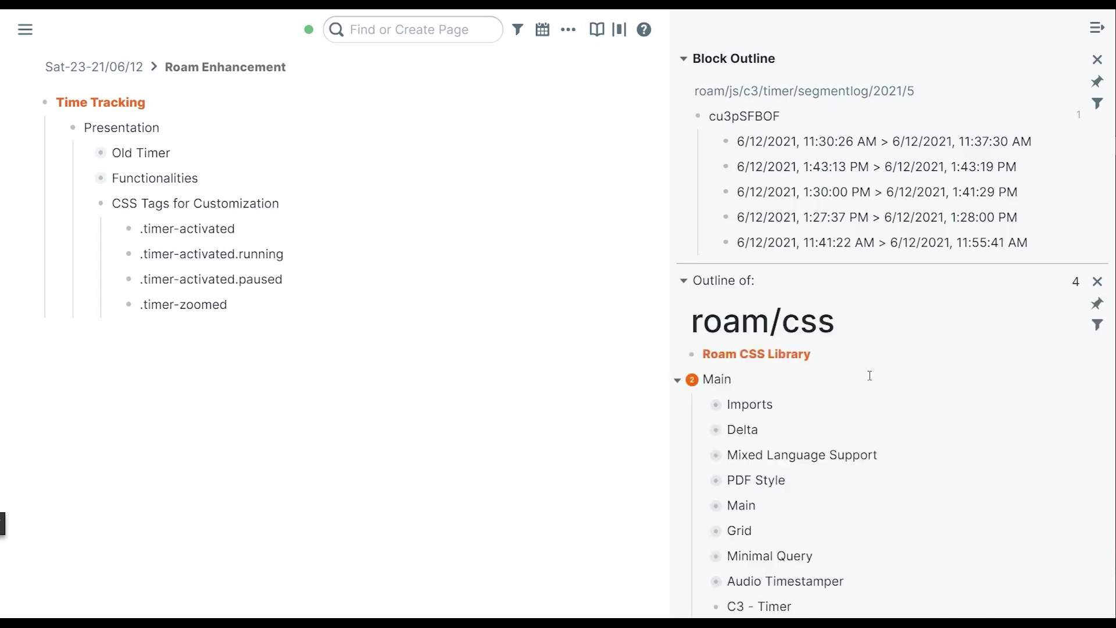
scroll(868, 355, "down", 5)
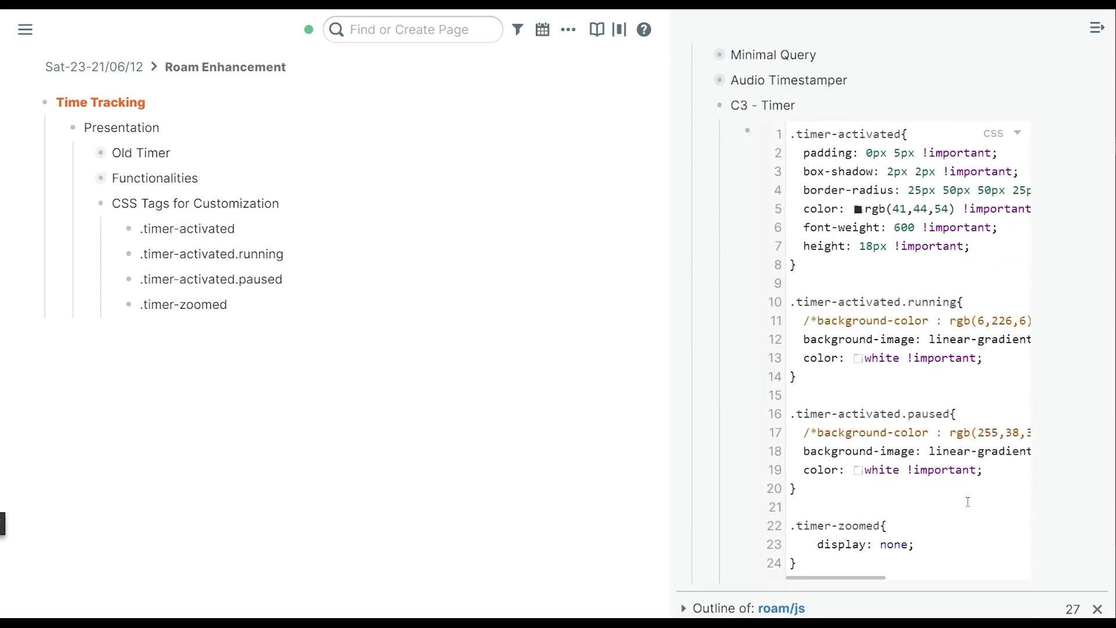
scroll(953, 526, "down", 2)
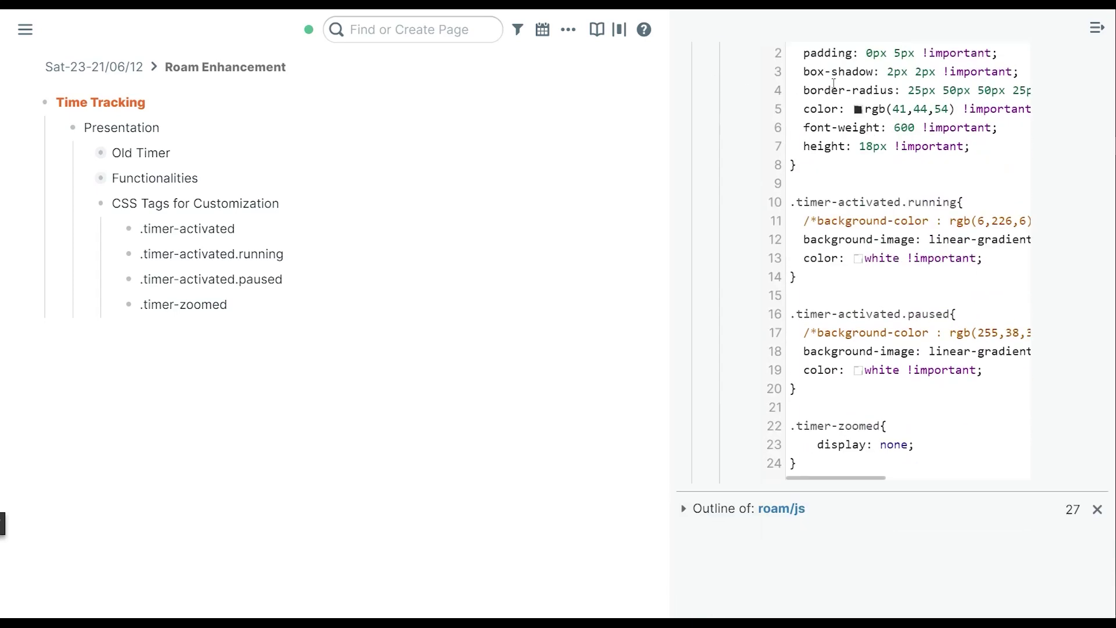
scroll(886, 284, "up", 2)
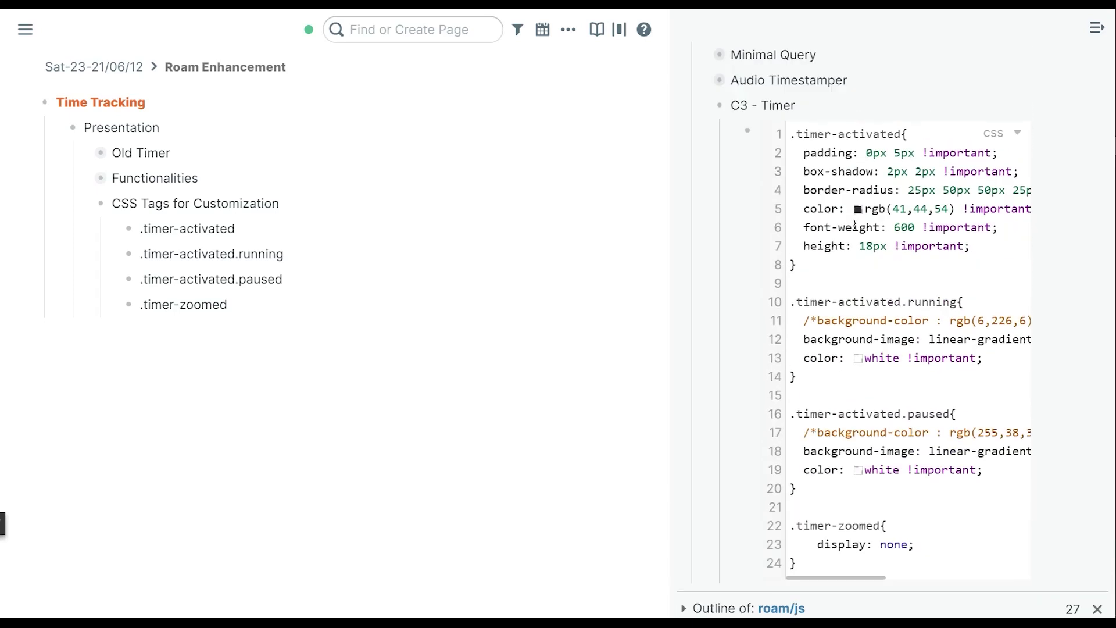
scroll(855, 225, "down", 1)
scroll(855, 225, "up", 1)
left_click(709, 113)
left_click(720, 154, "shift")
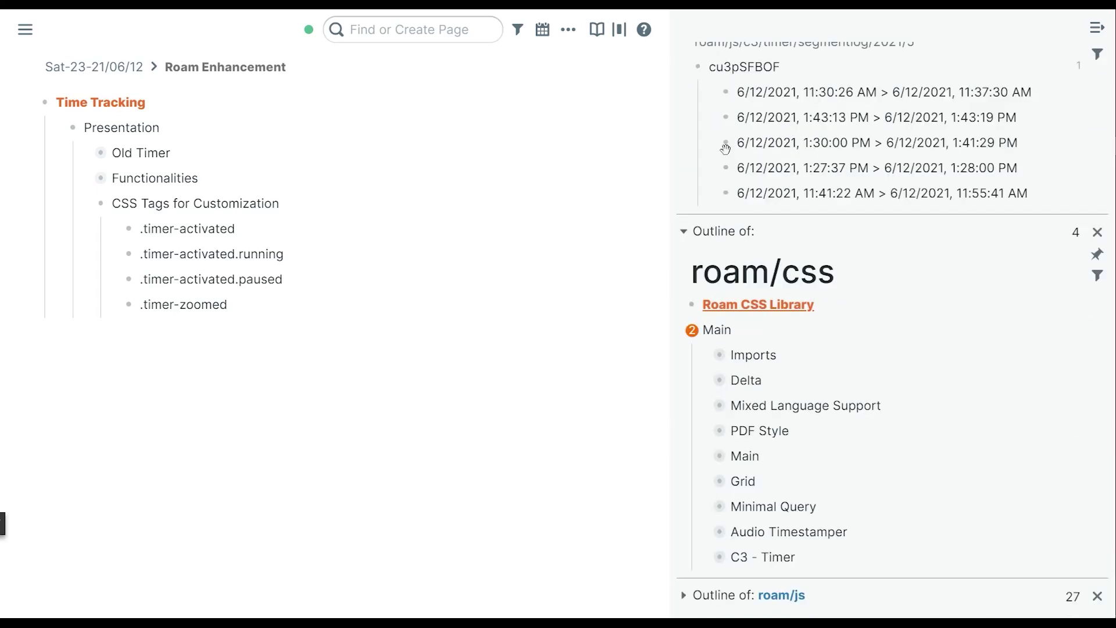